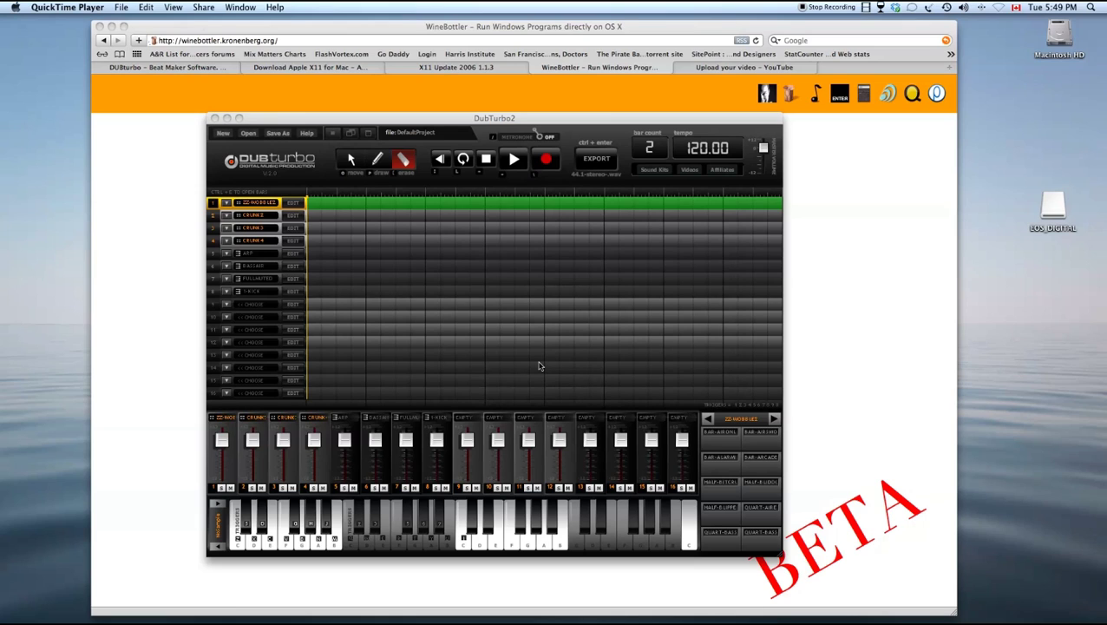
Load the ZZ-WOBBLE8 kit from the N to Z list onto track 1's drum slot.
click(377, 160)
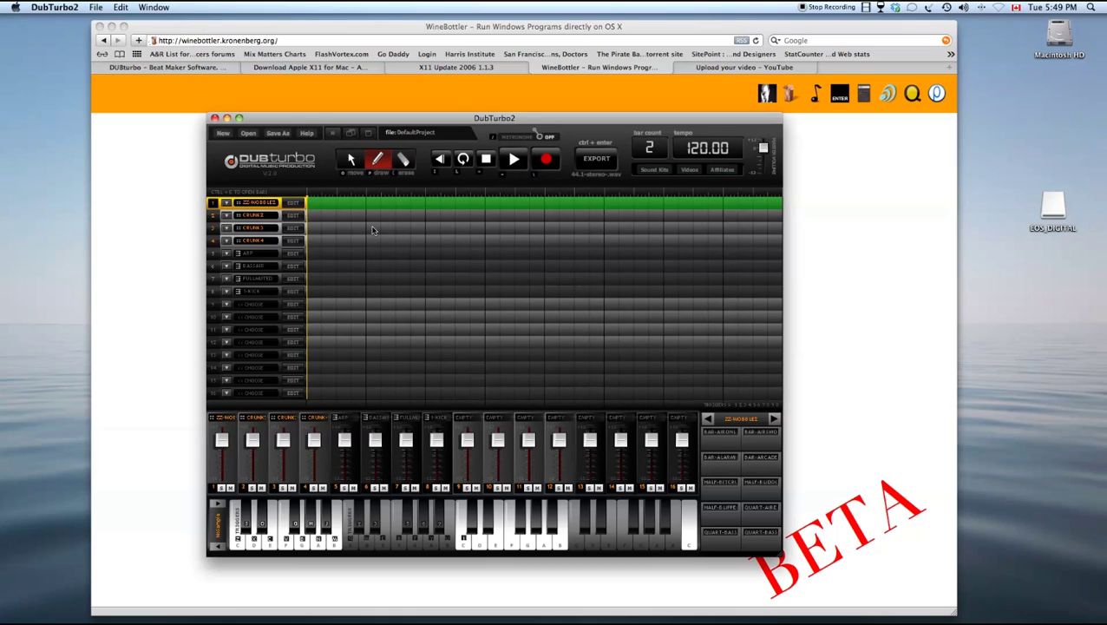
click(300, 204)
click(276, 207)
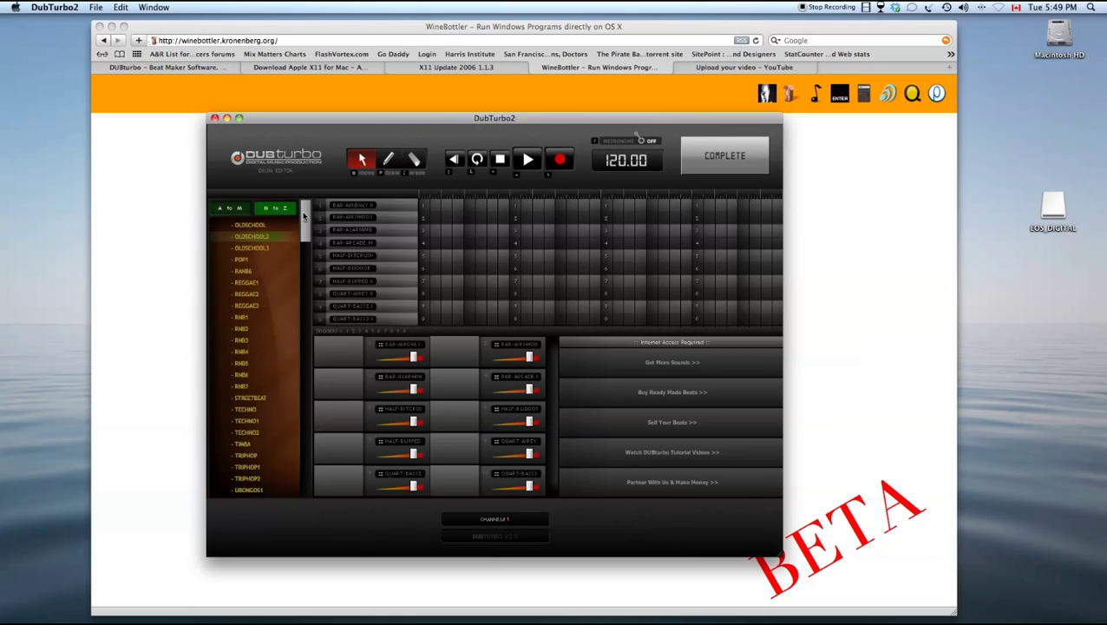
drag(304, 233, 304, 473)
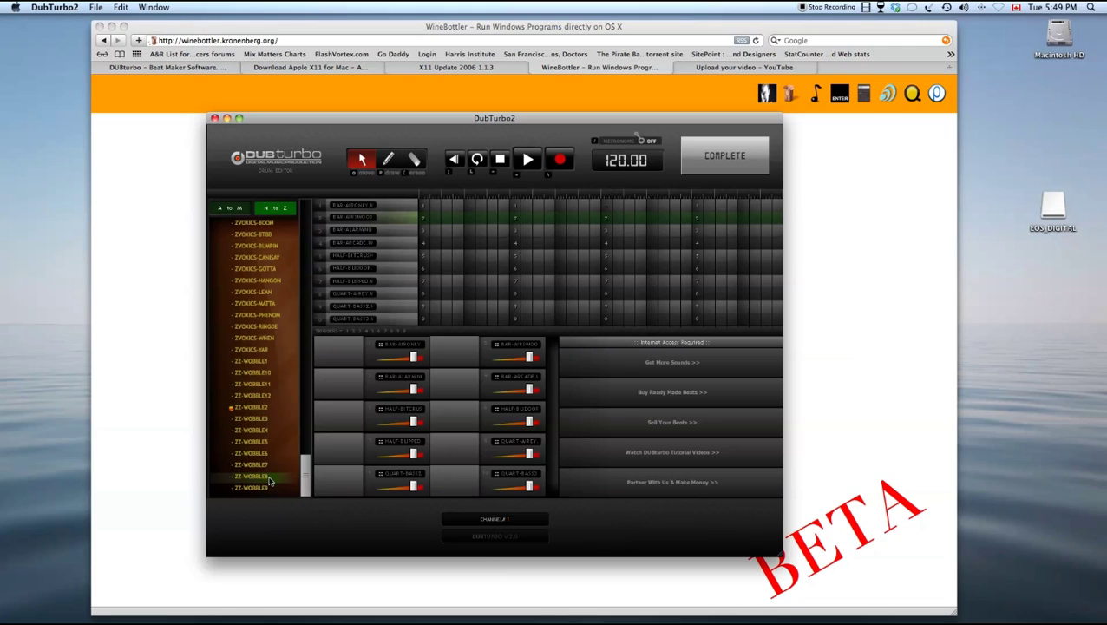
click(260, 477)
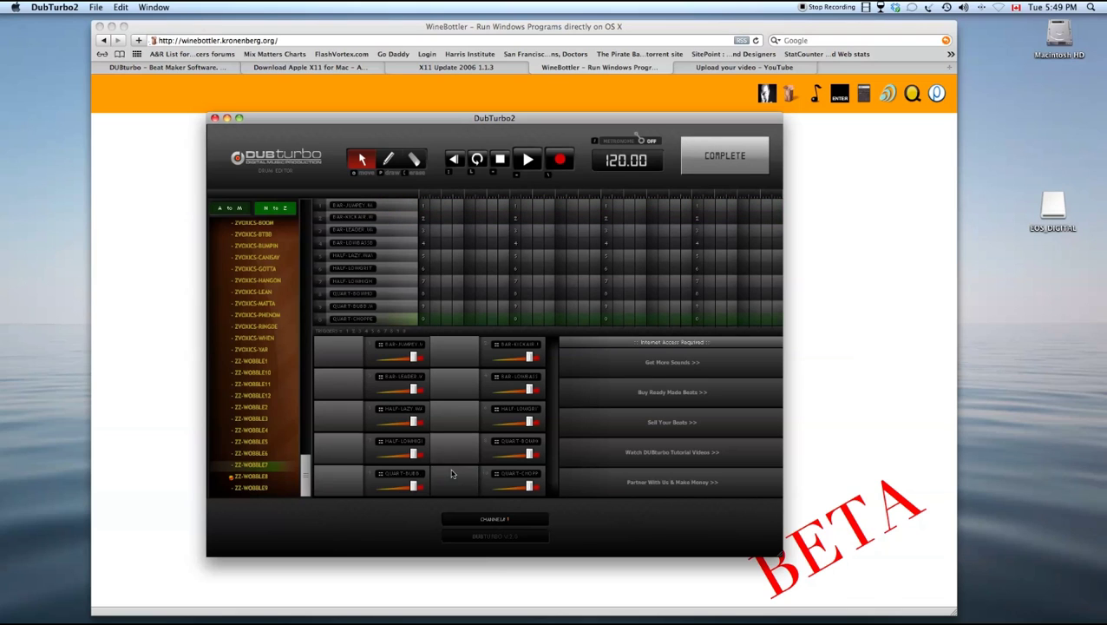
click(707, 165)
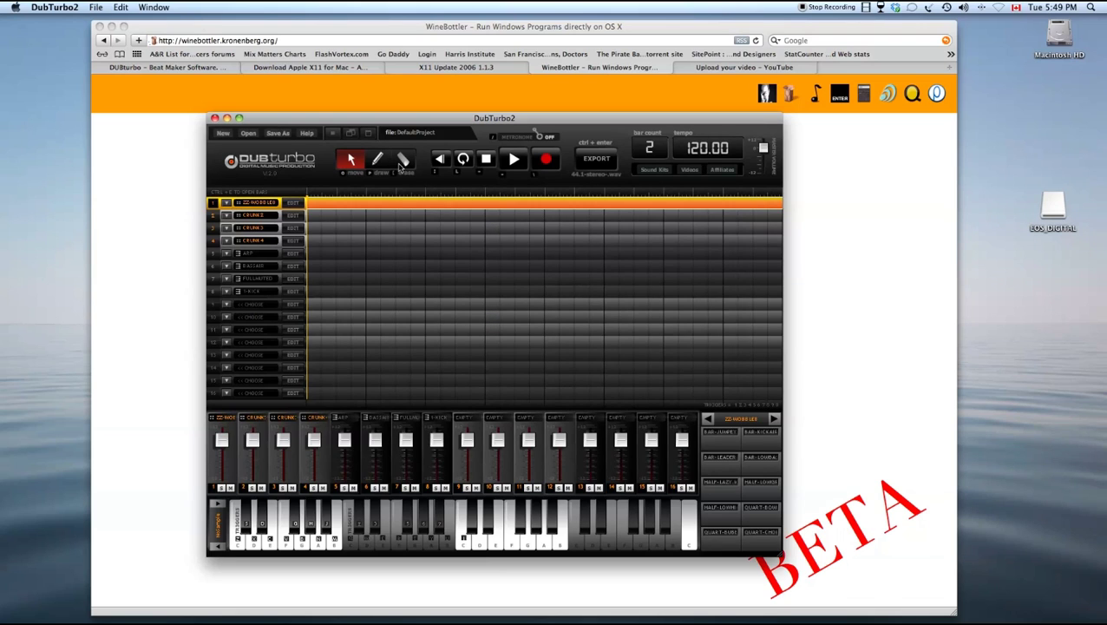
Close DubTurbo 2 and view the DUBturbo, MacUpdate X11 and X11 Update 2006 Safari tabs.
click(214, 118)
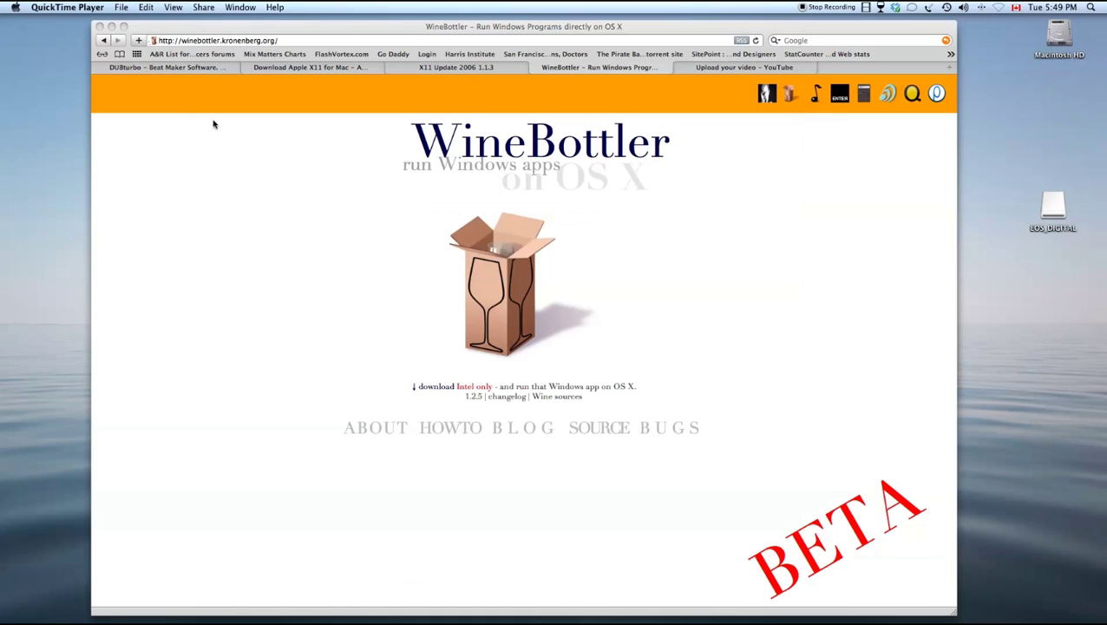
click(191, 69)
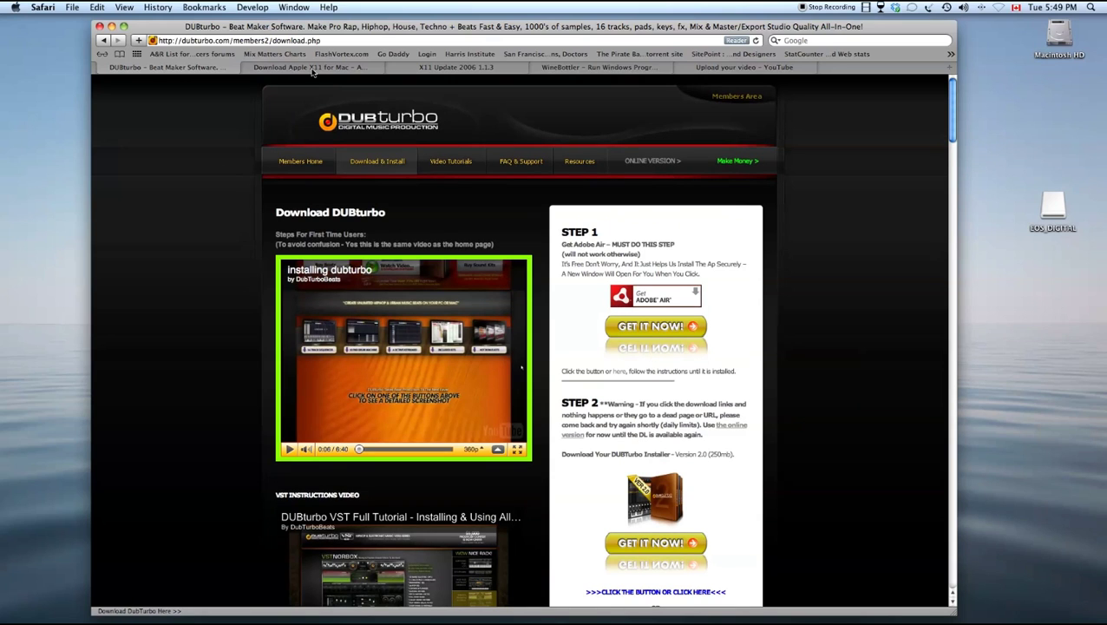
click(309, 70)
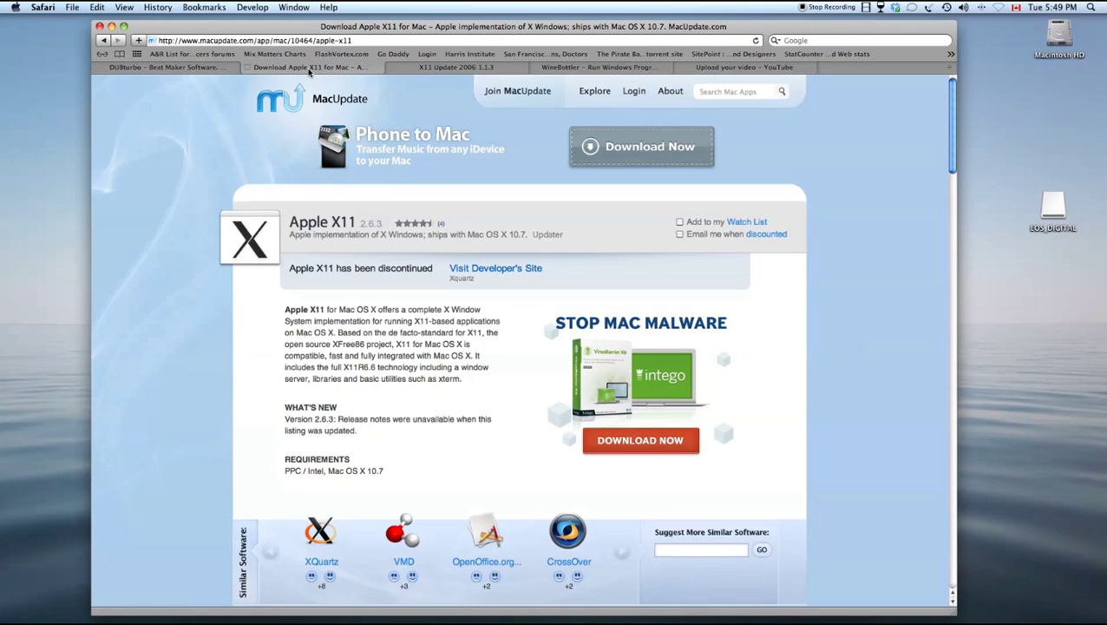
click(446, 70)
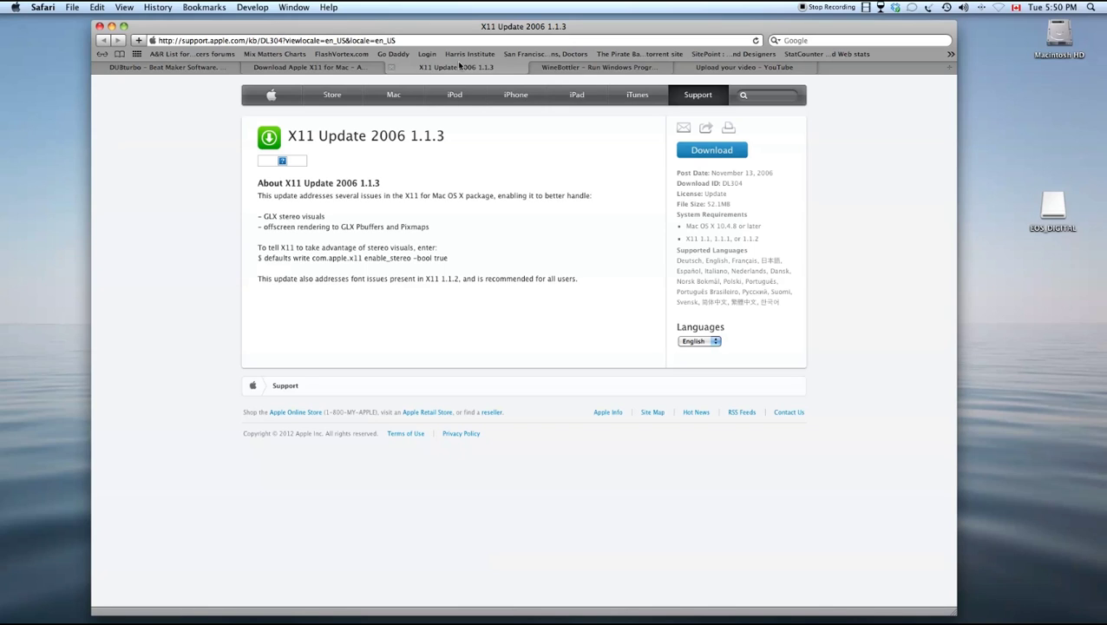
Return to the WineBottler tab, then bring the Finder Applications window forward.
click(590, 70)
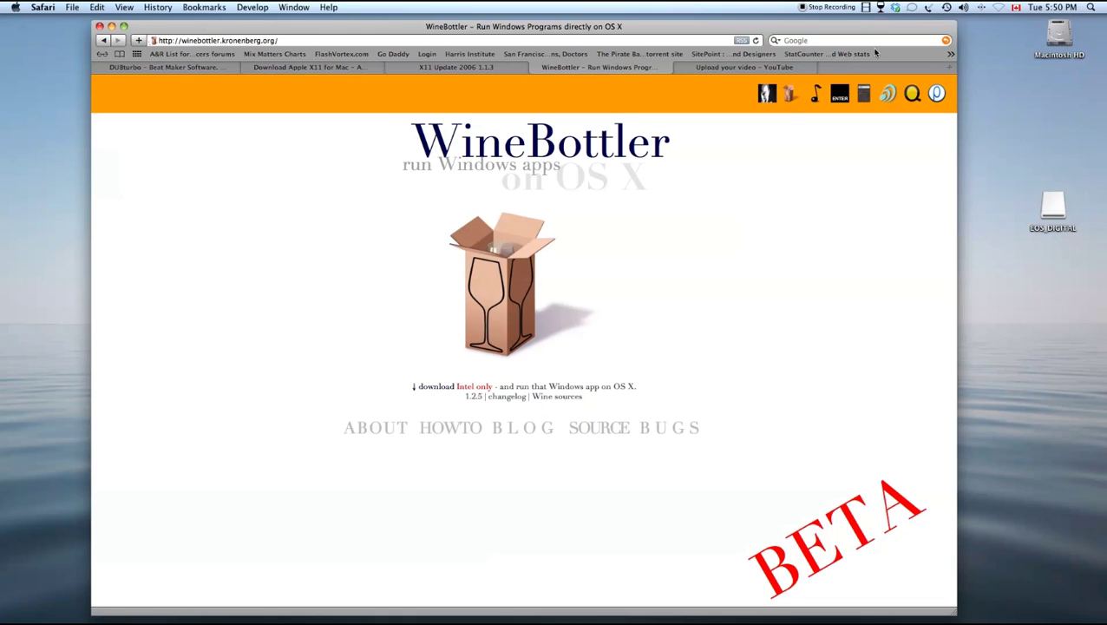
key(super+Tab)
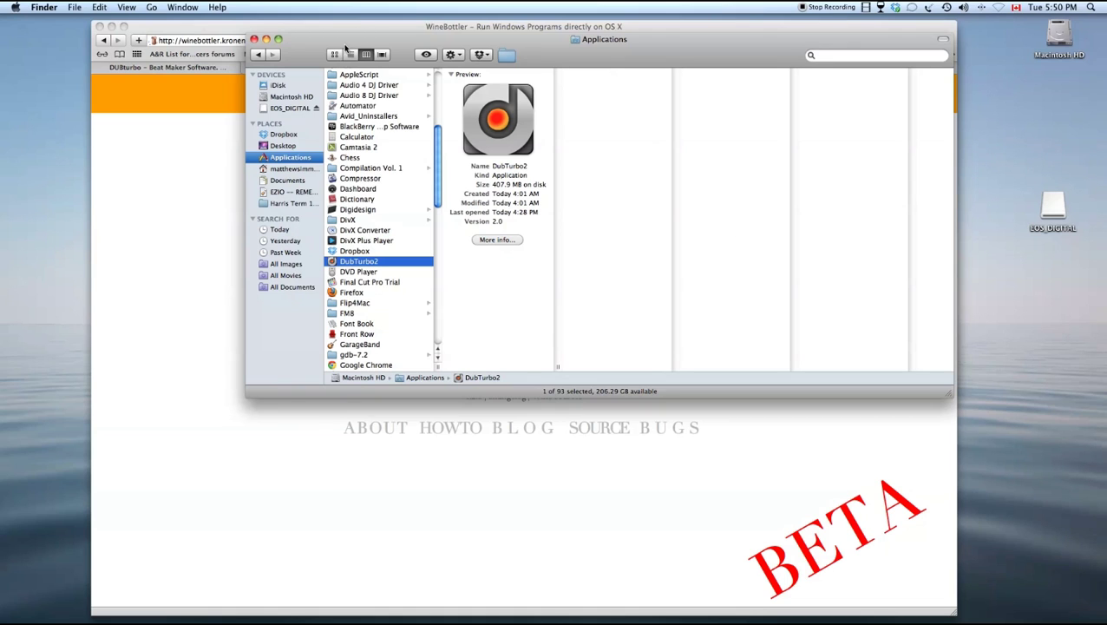
Show DubTurbo2's package contents and browse into Contents/Resources.
drag(345, 41, 324, 62)
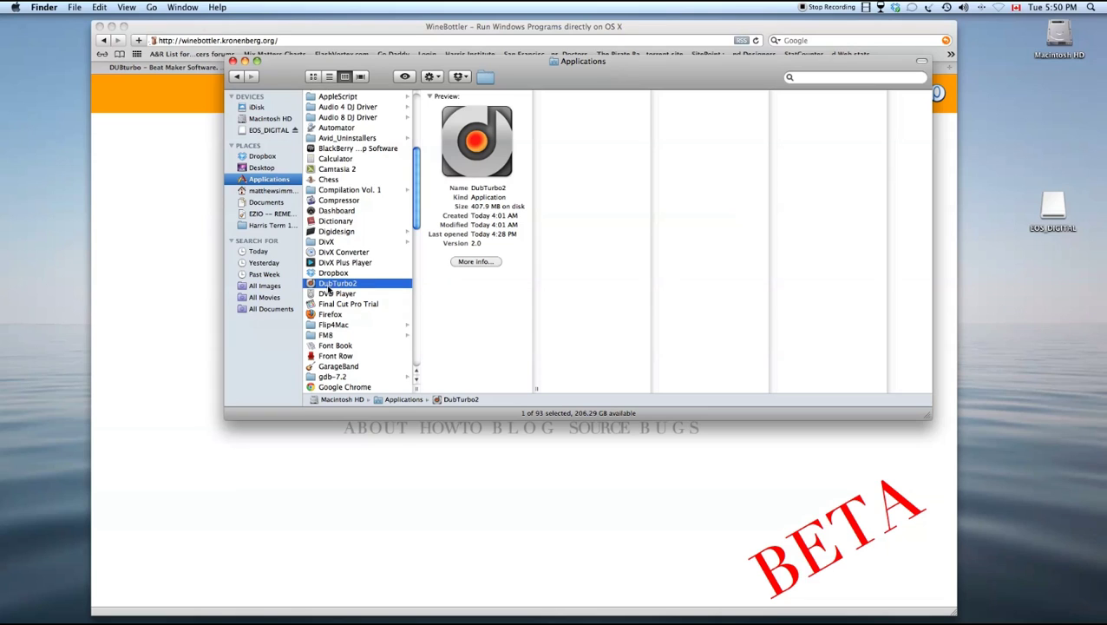
right_click(329, 290)
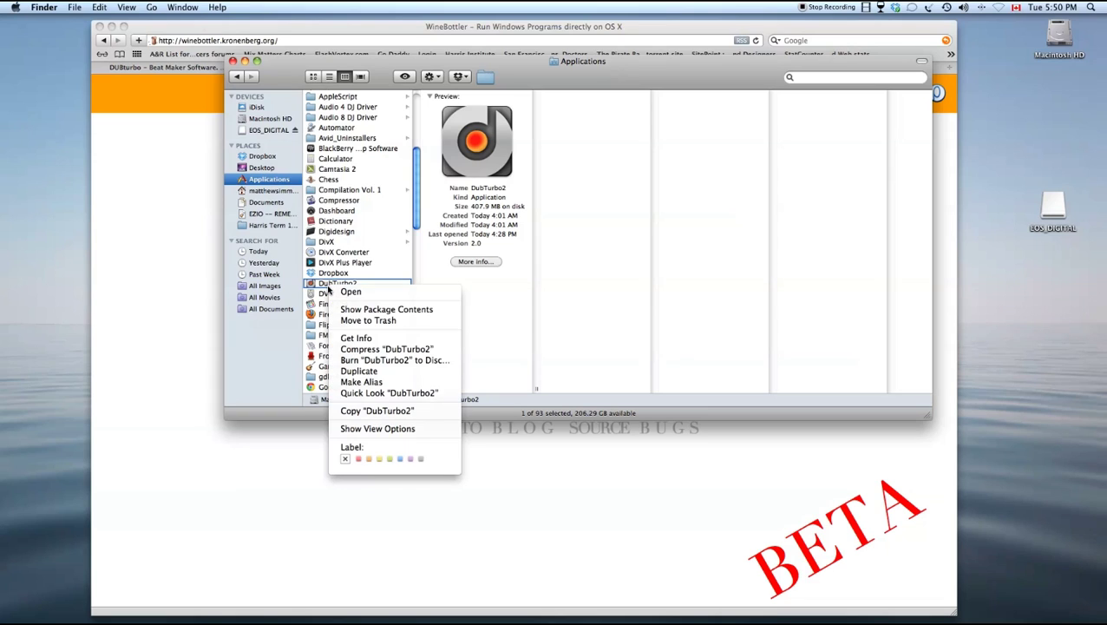
click(380, 311)
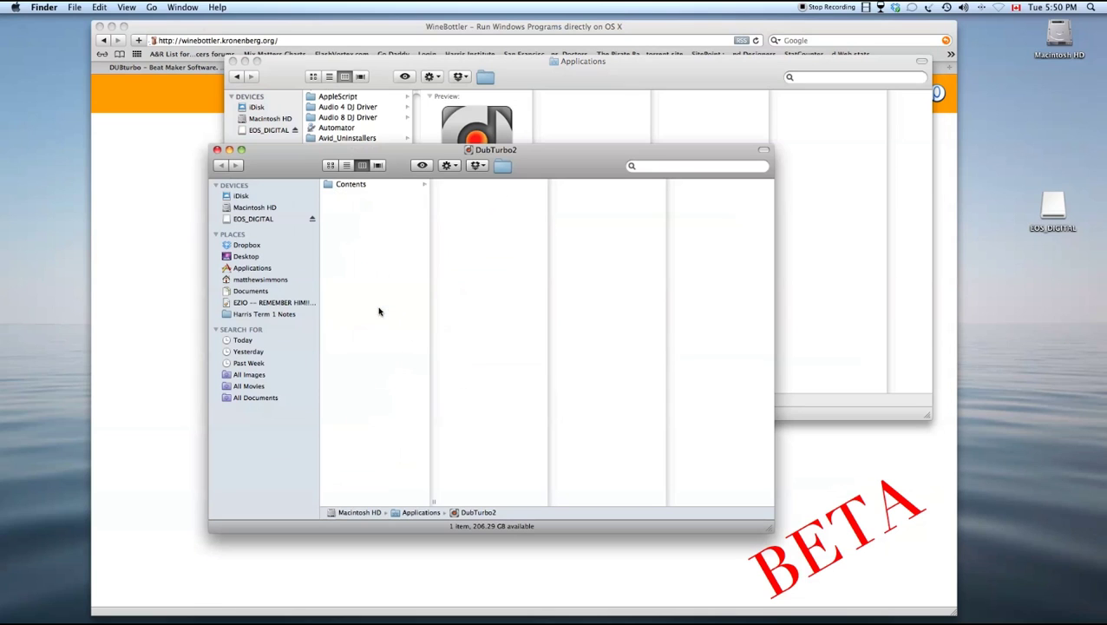
click(338, 188)
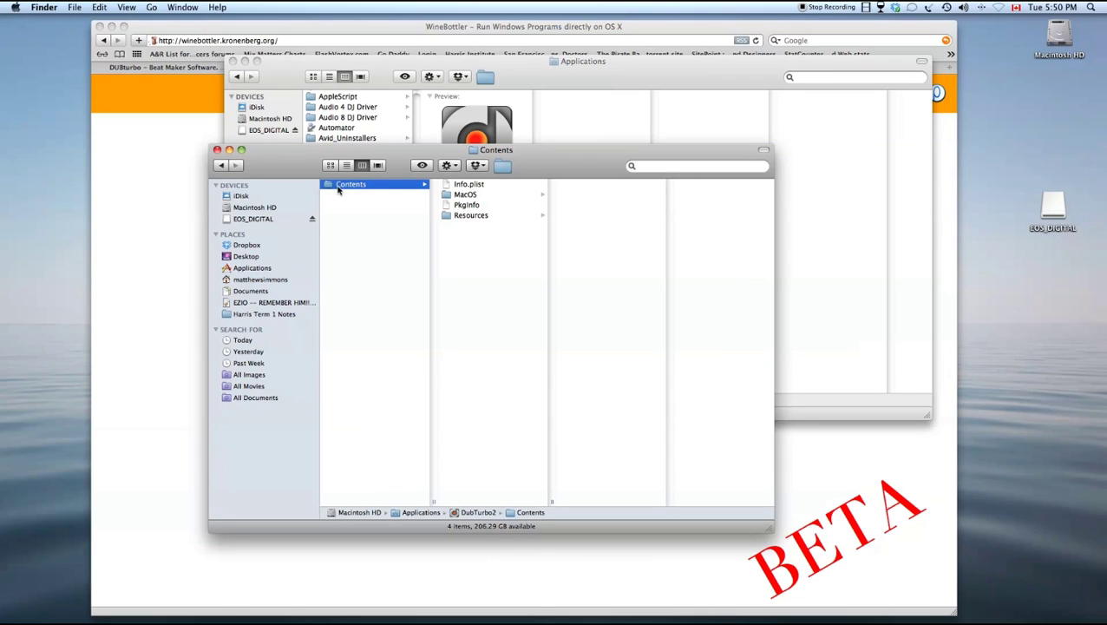
click(466, 217)
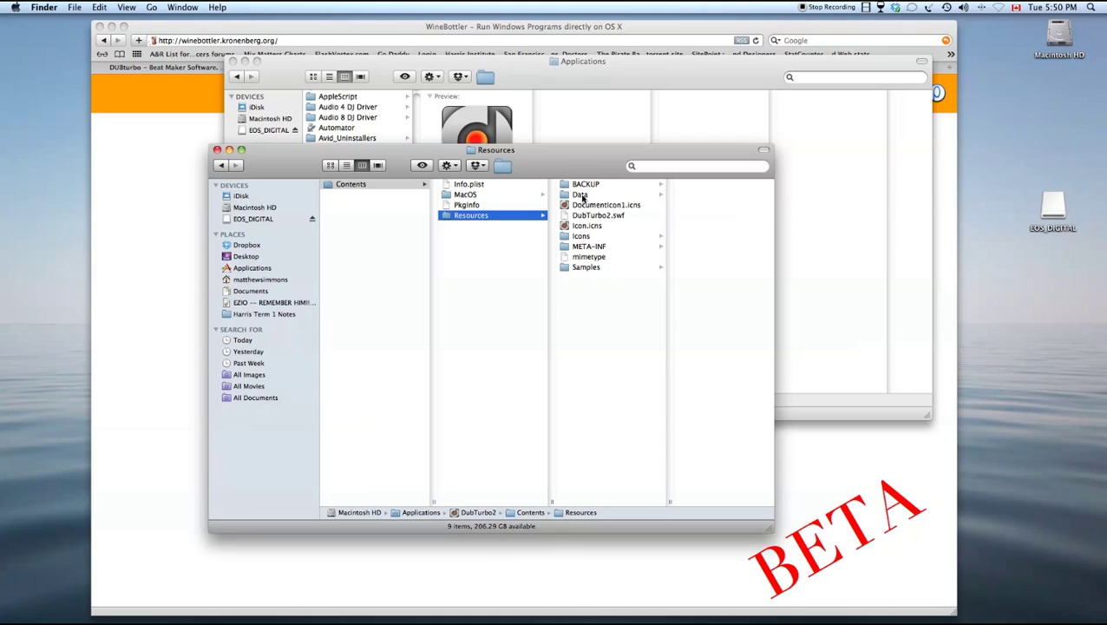
Browse Samples' Drums and Keys folders and preview ParseDRUMS.exe and ParseKEYS.exe.
click(586, 269)
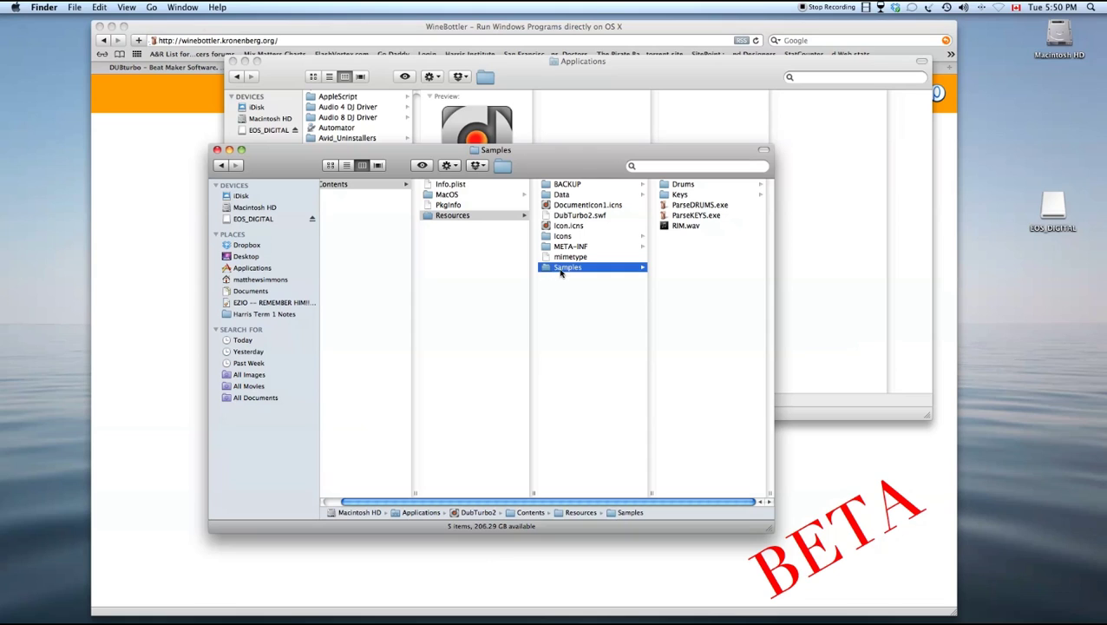
click(684, 187)
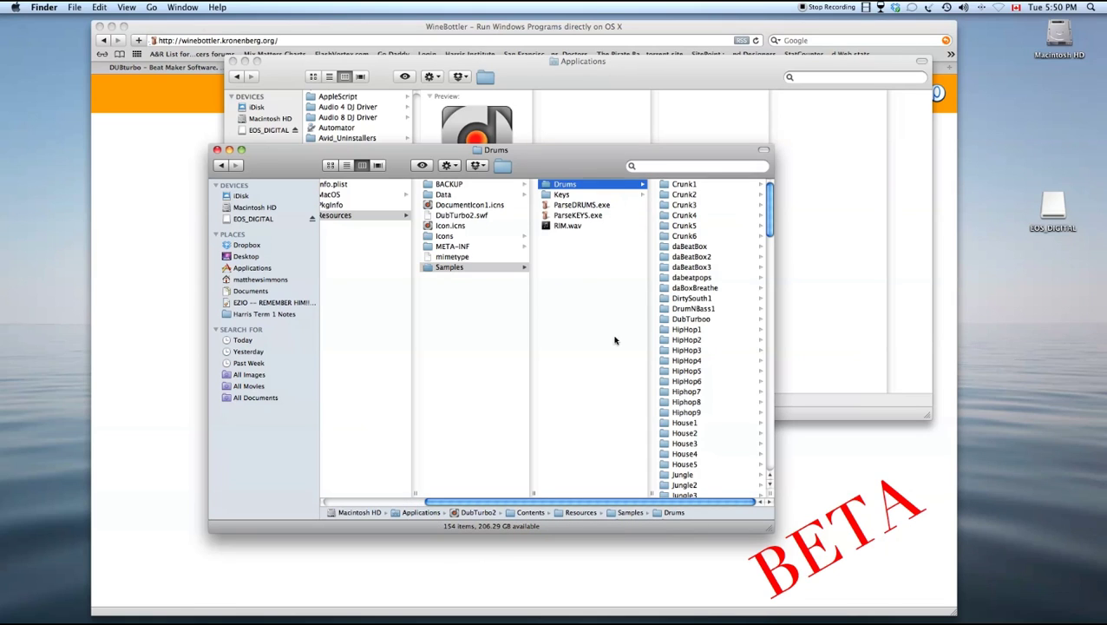
click(560, 196)
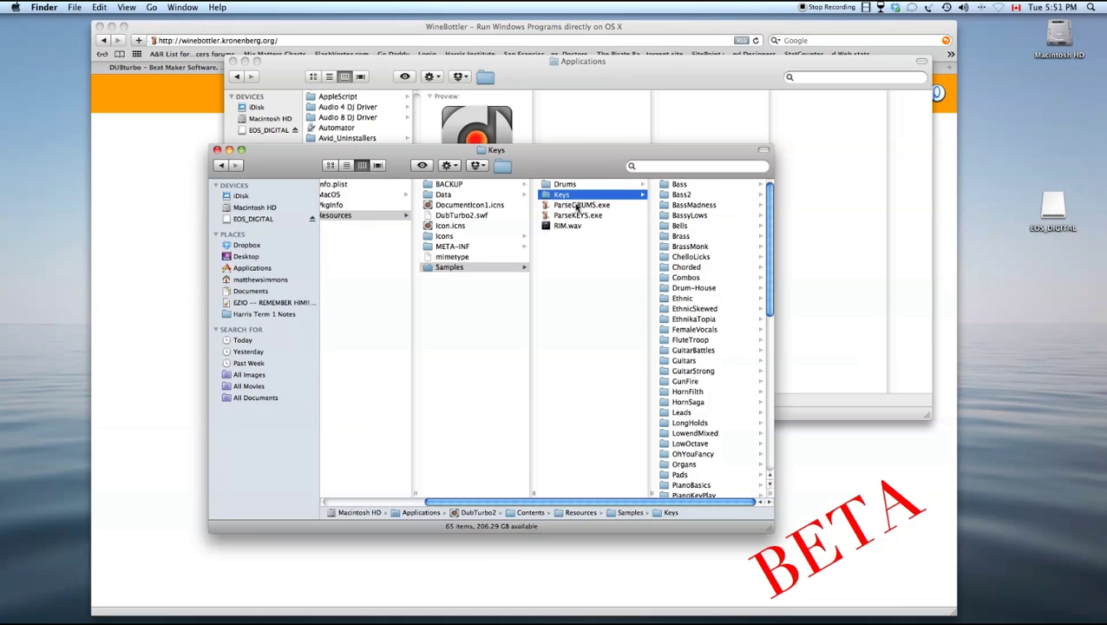
click(577, 206)
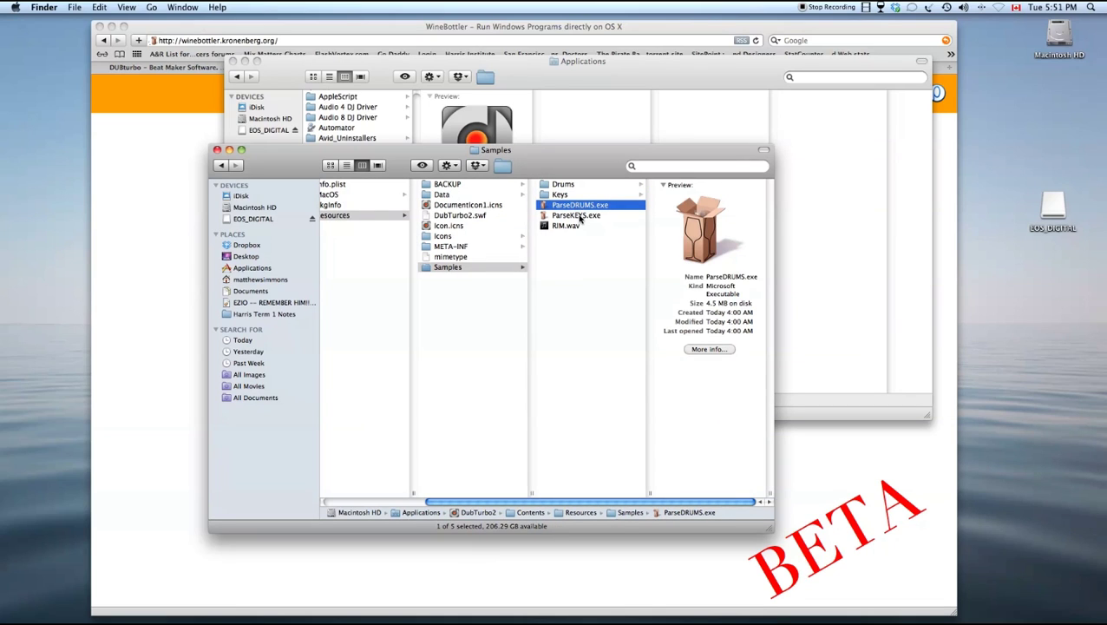
click(581, 217)
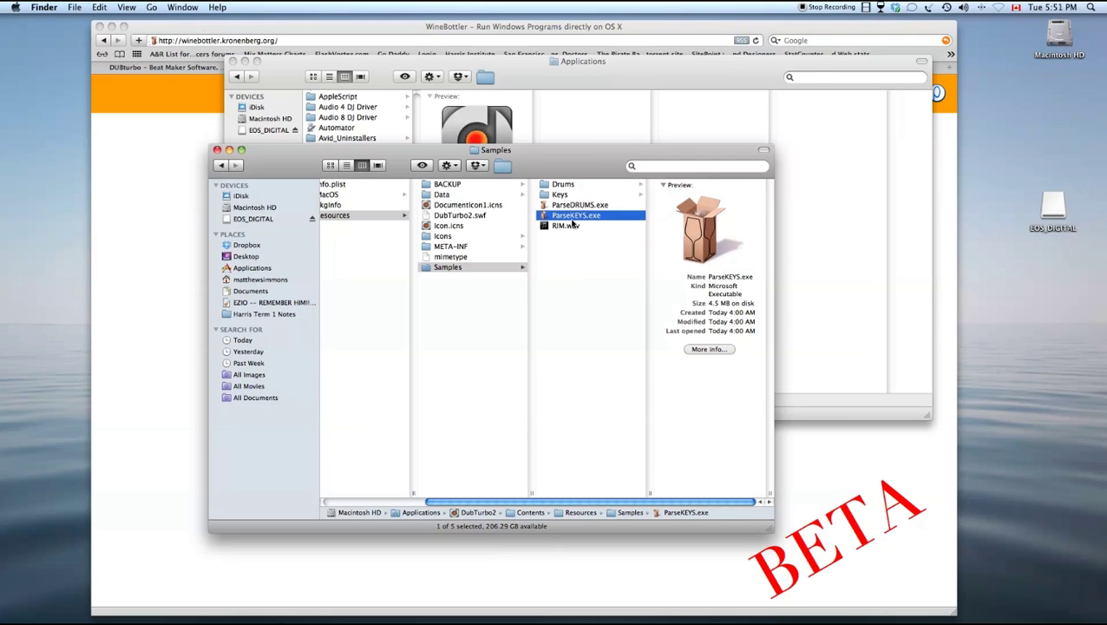
Download the Volume 2 wub kits zip from the DUBturbo website's Resources page.
click(161, 80)
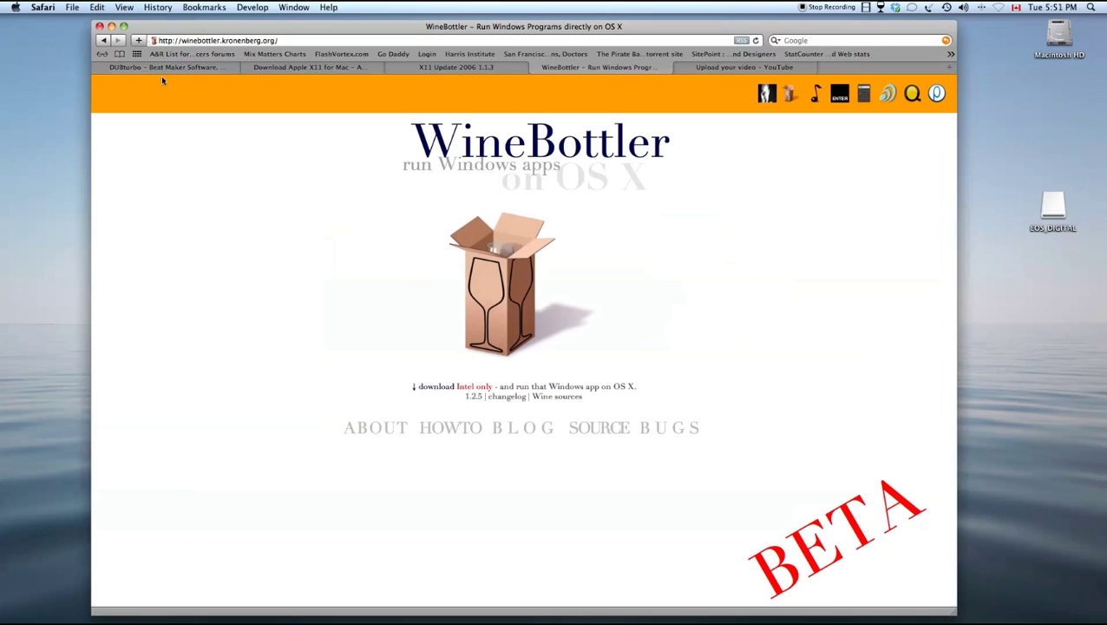
click(166, 67)
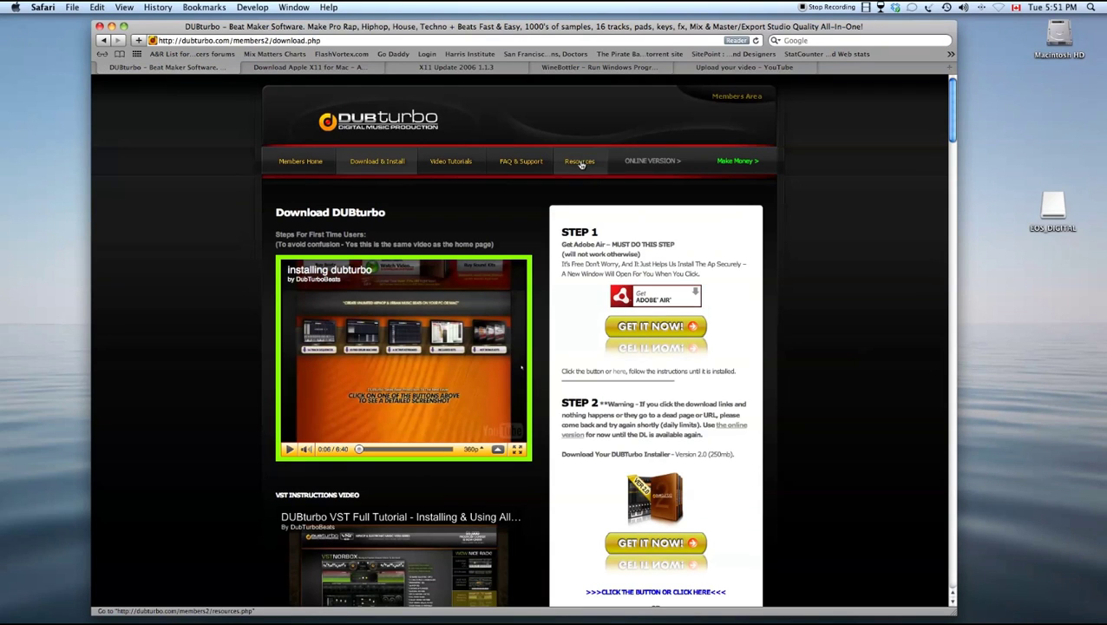
click(577, 164)
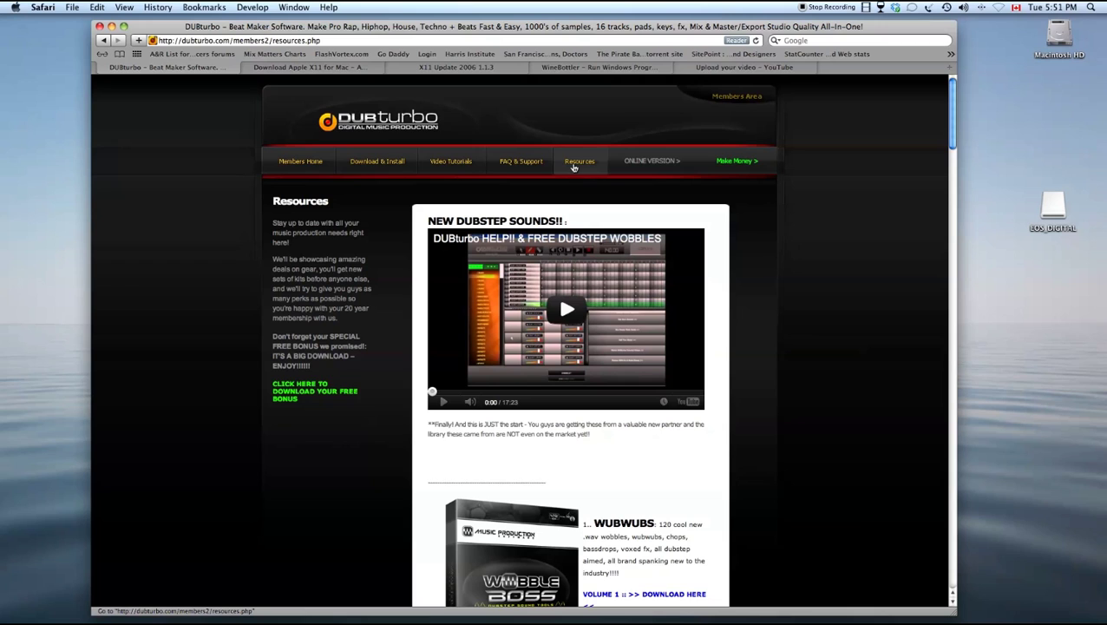
scroll(580, 260, down, 2)
scroll(579, 260, down, 3)
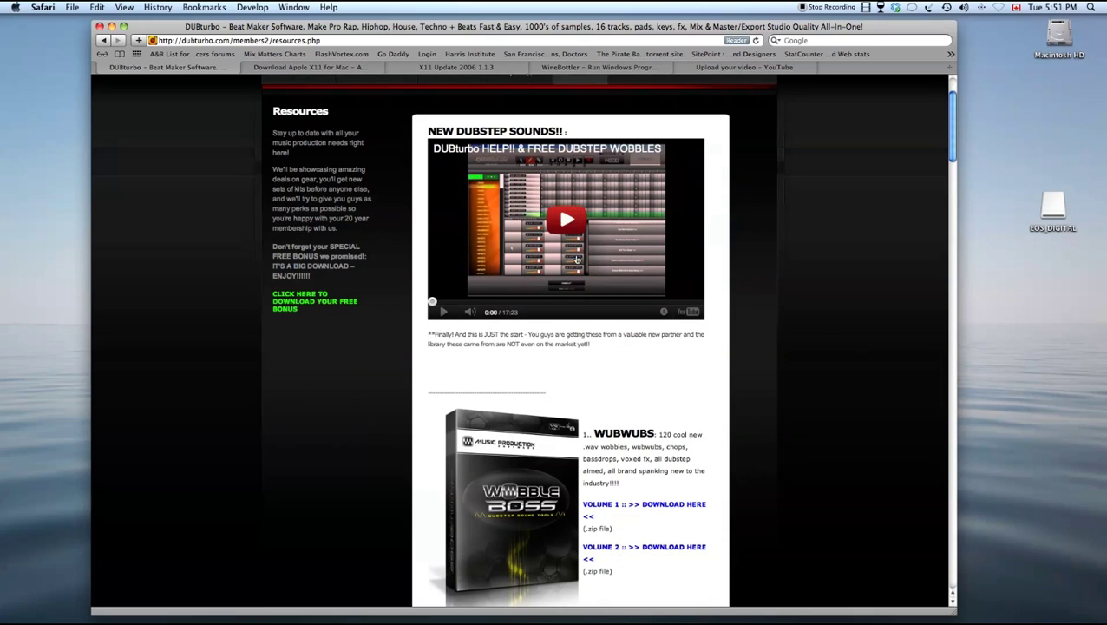
scroll(715, 448, down, 2)
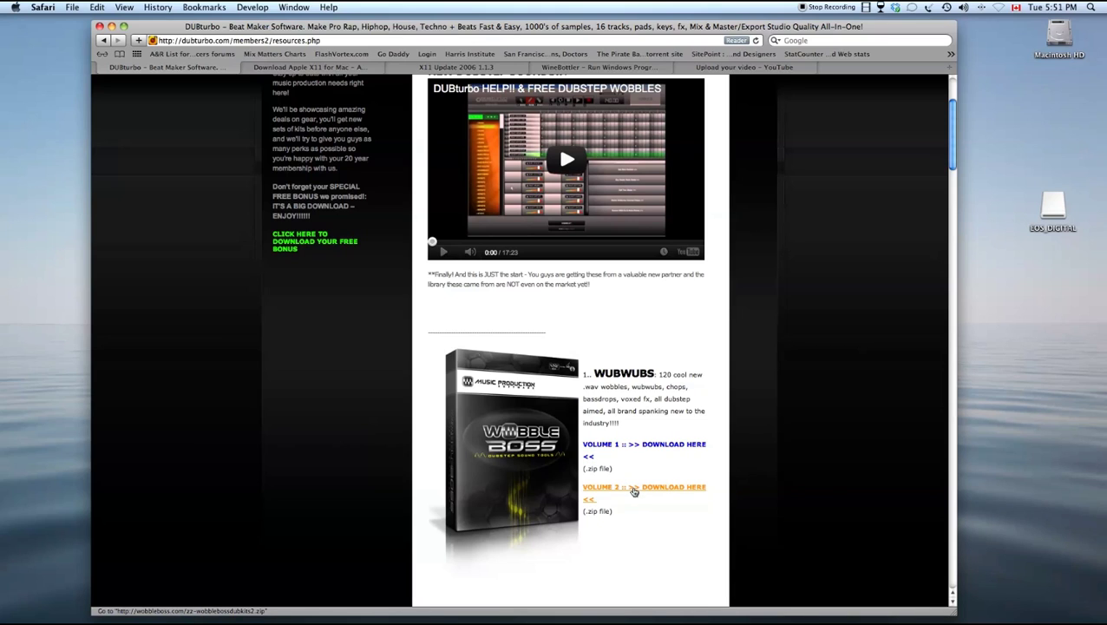
click(635, 491)
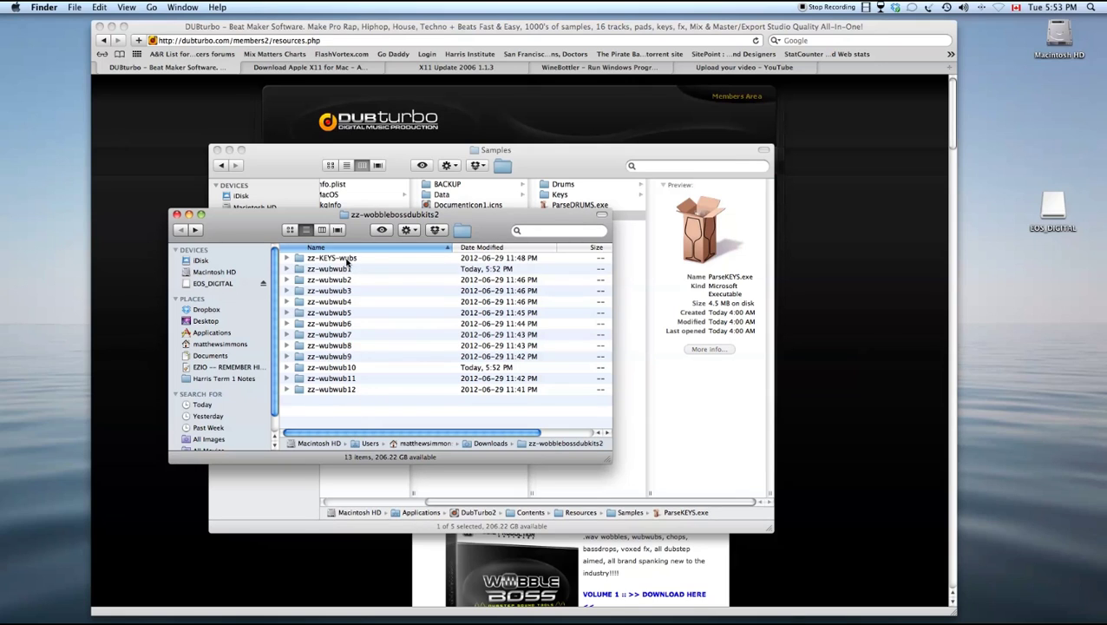
Move the twelve zz-wubwub kit folders into DubTurbo2's Samples/Drums folder.
click(341, 394)
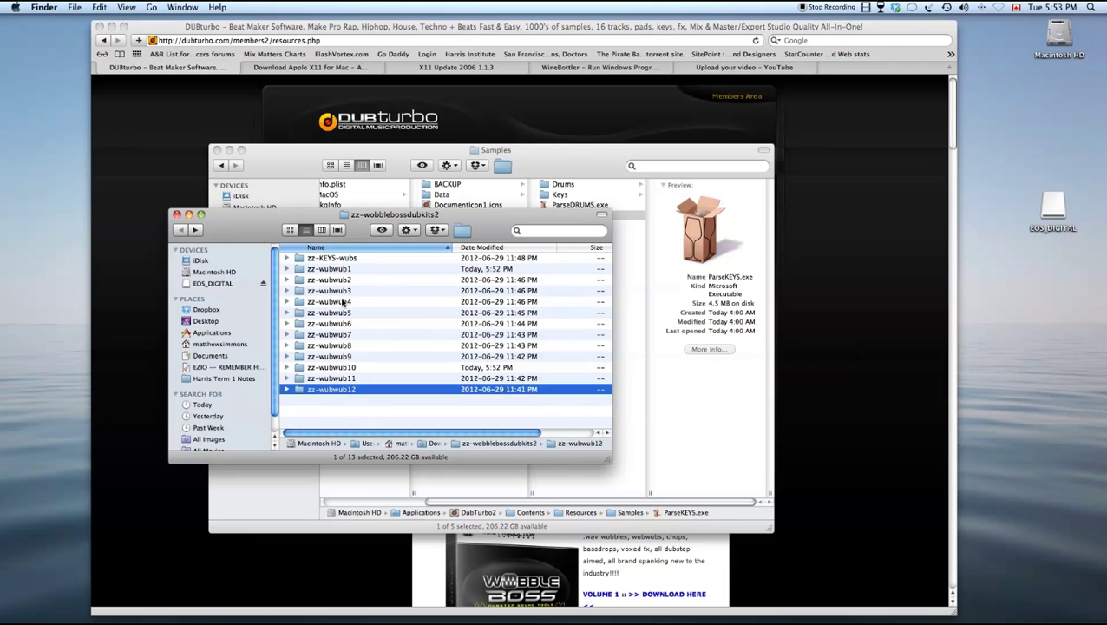
shift+click(341, 270)
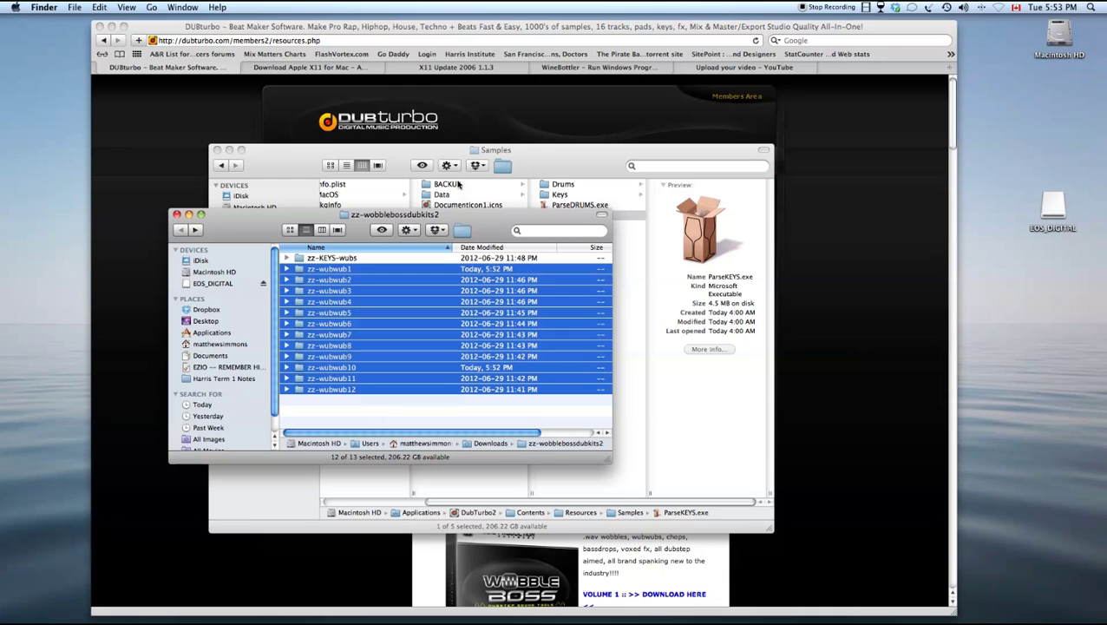
click(527, 149)
mouse_move(549, 149)
mouse_down()
mouse_move(688, 220)
mouse_move(712, 183)
mouse_up()
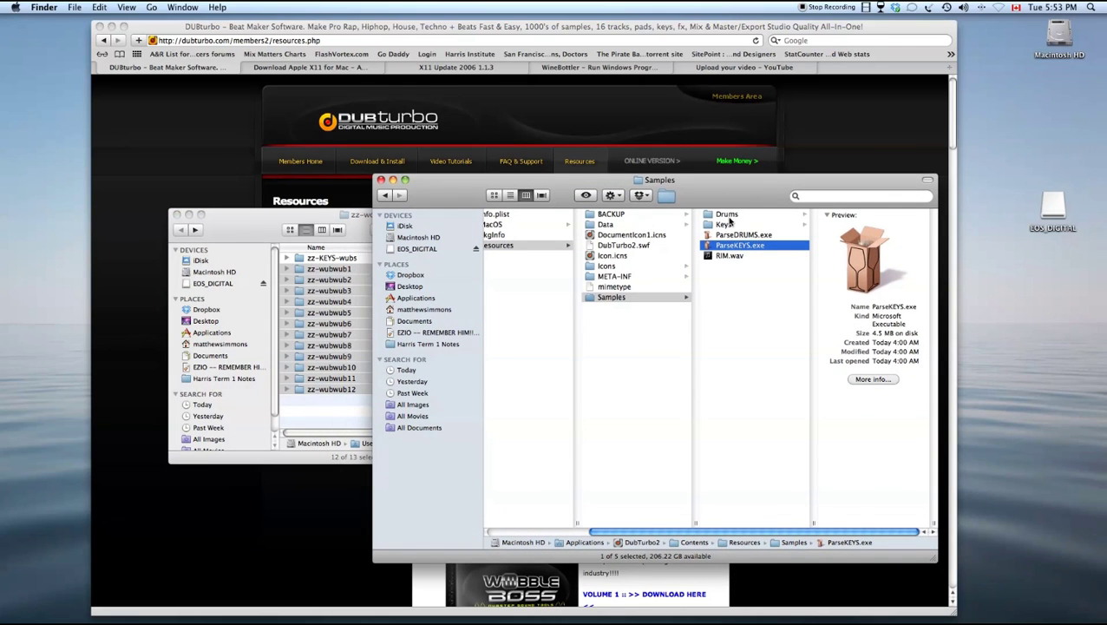
click(729, 217)
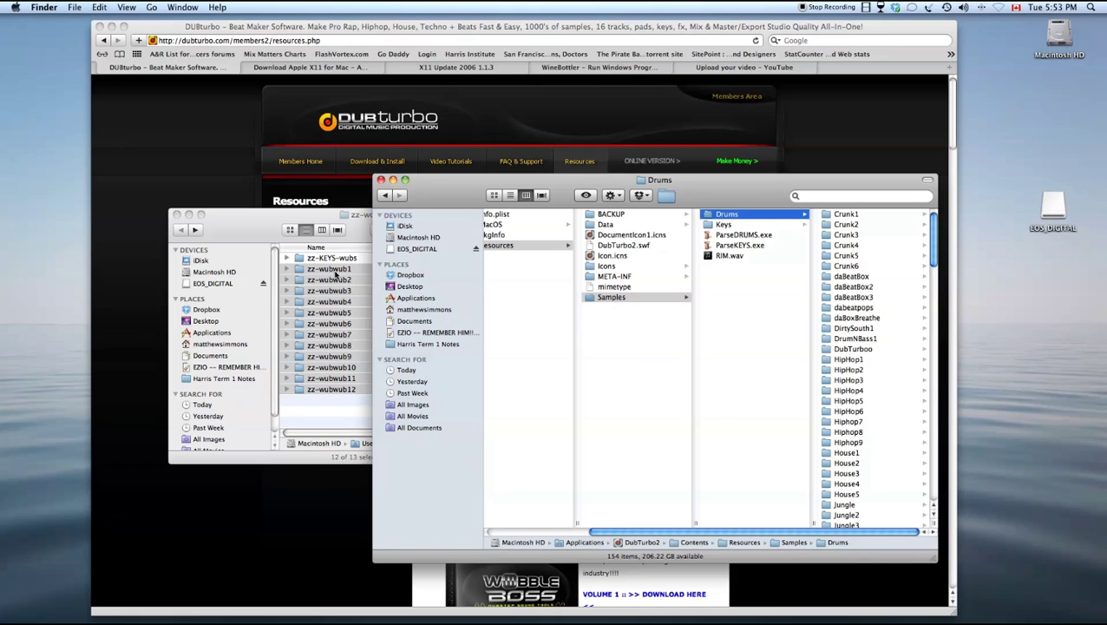
drag(341, 273, 724, 226)
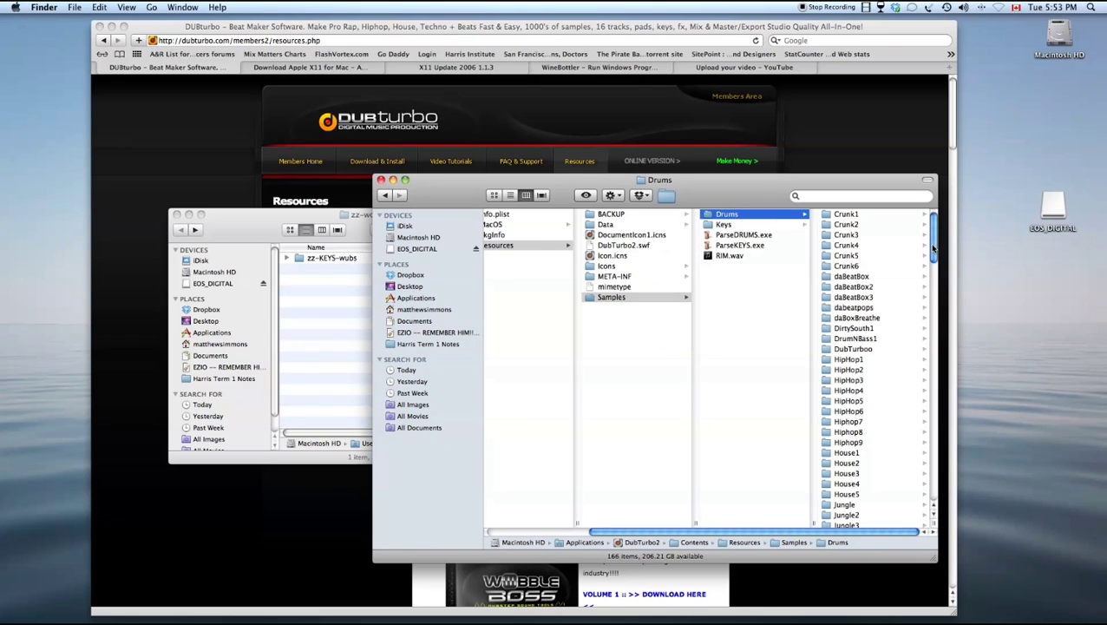
drag(927, 249, 923, 492)
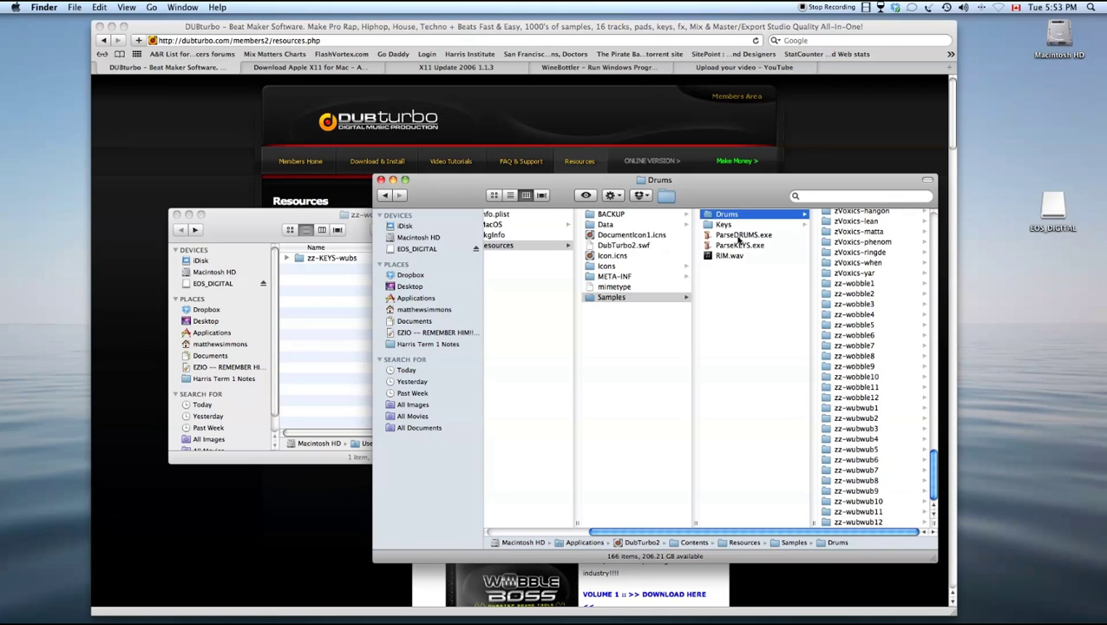
Move the zz-KEYS-wubs folder into DubTurbo2's Samples/Keys folder.
click(597, 296)
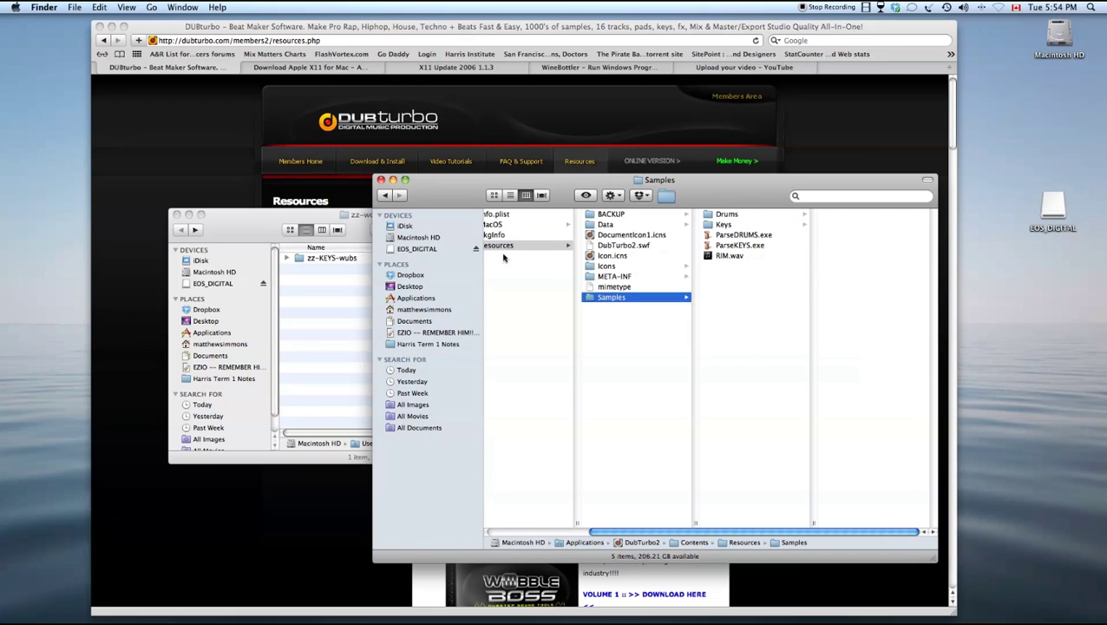
click(347, 296)
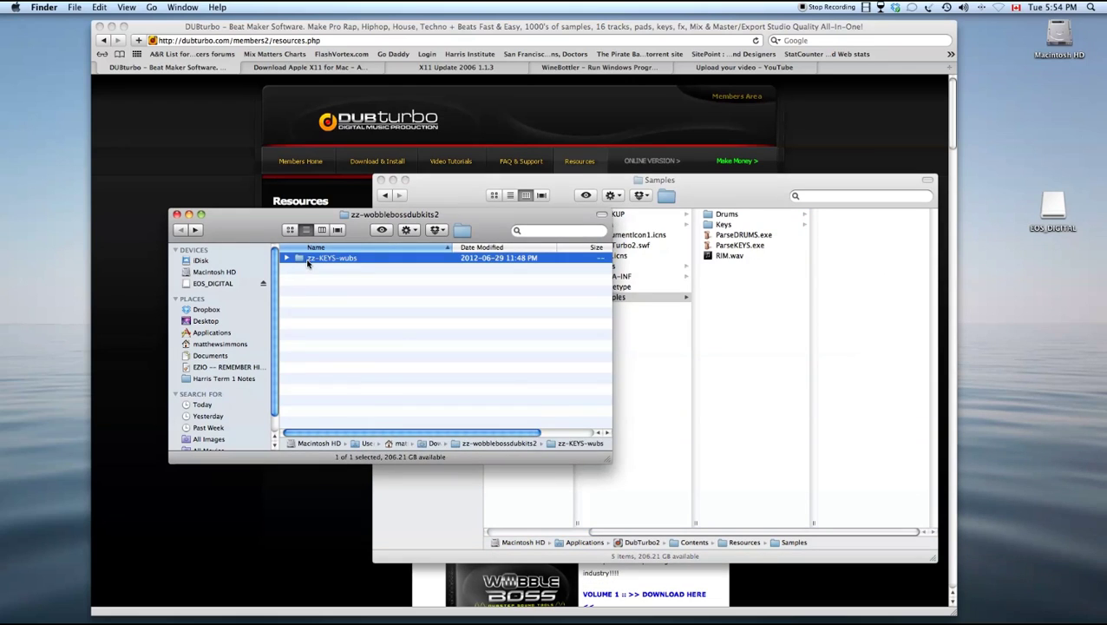
click(711, 280)
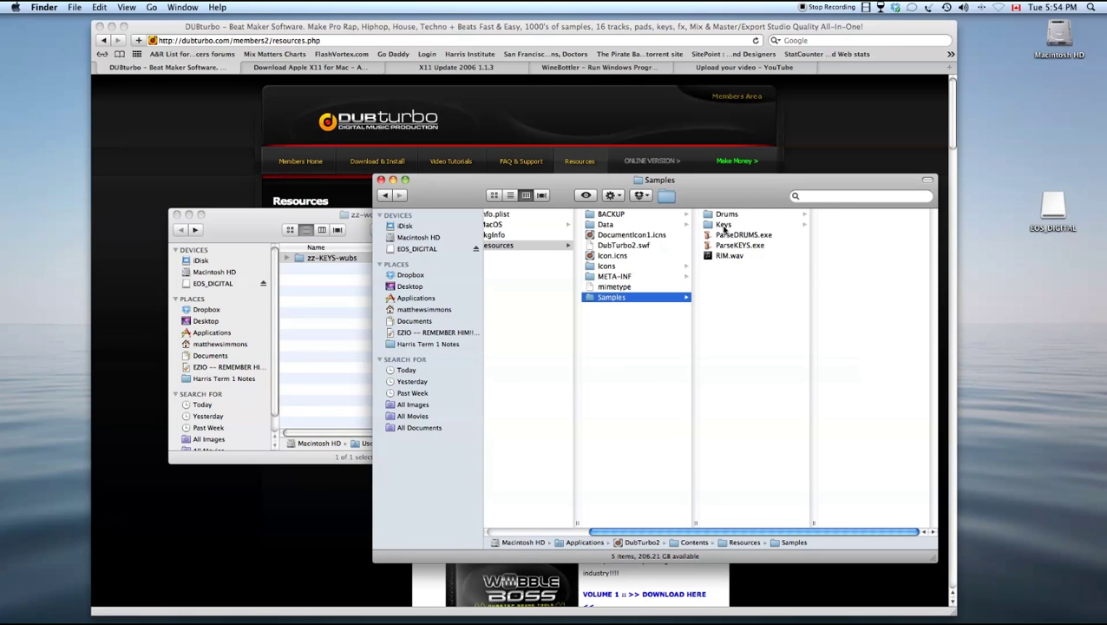
click(724, 226)
click(308, 262)
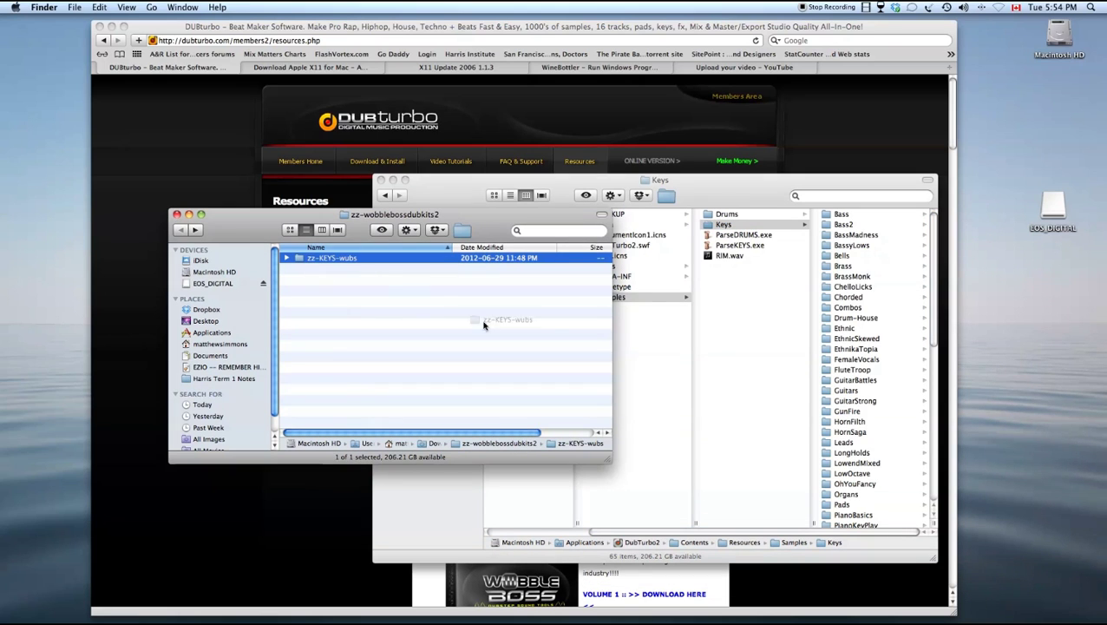
drag(484, 323, 720, 230)
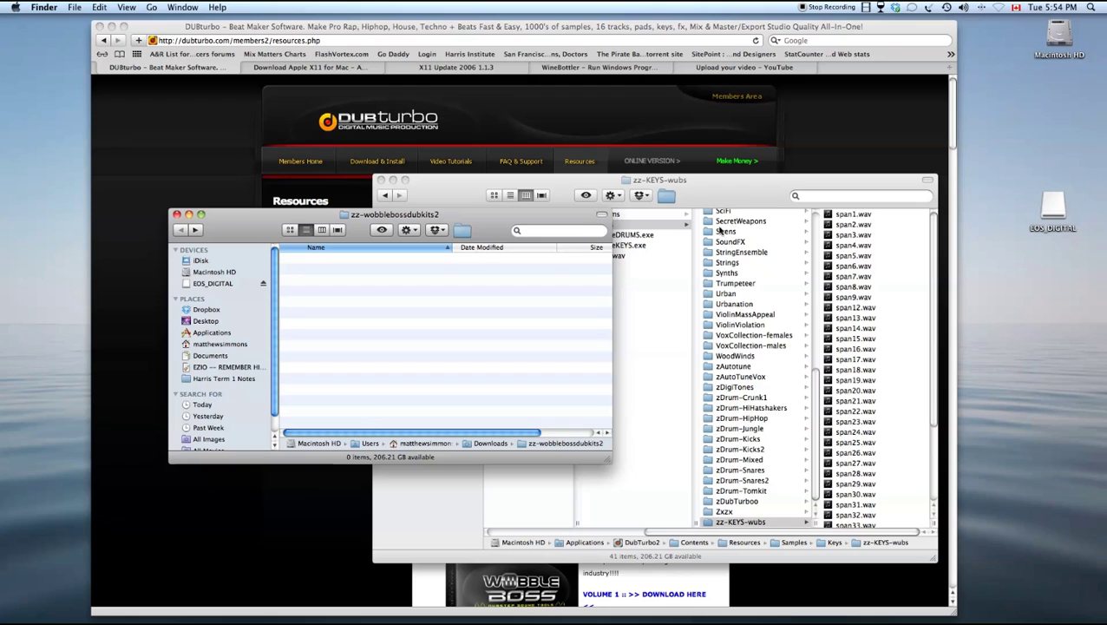
click(632, 229)
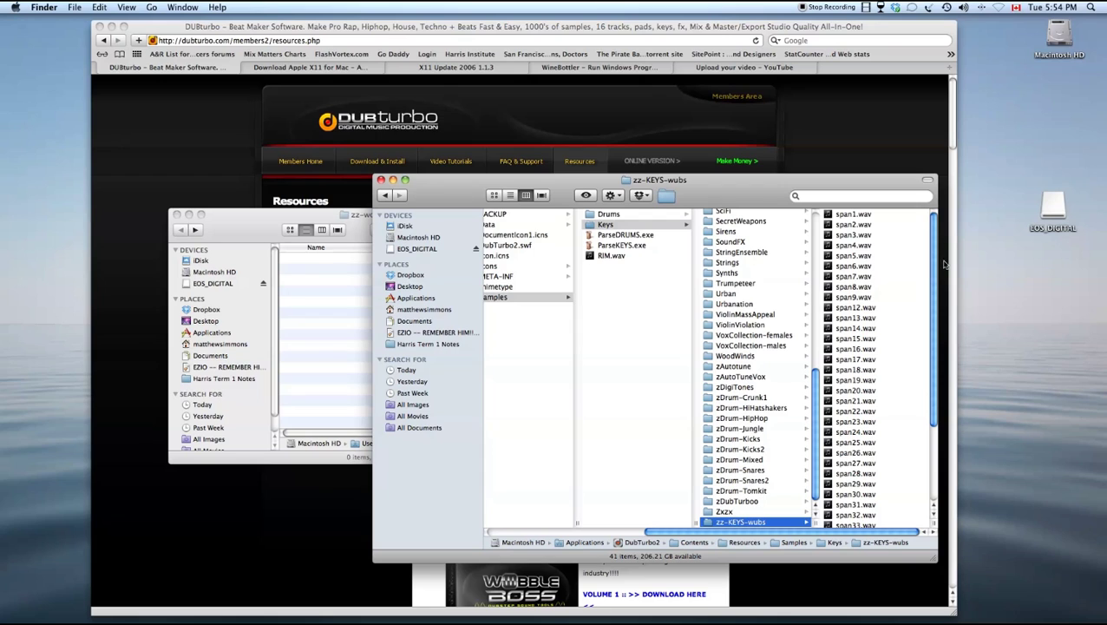
scroll(930, 272, down, 2)
scroll(942, 259, up, 2)
Run ParseDRUMS.exe through Wine to generate a new drums.dubbank in Samples.
click(613, 236)
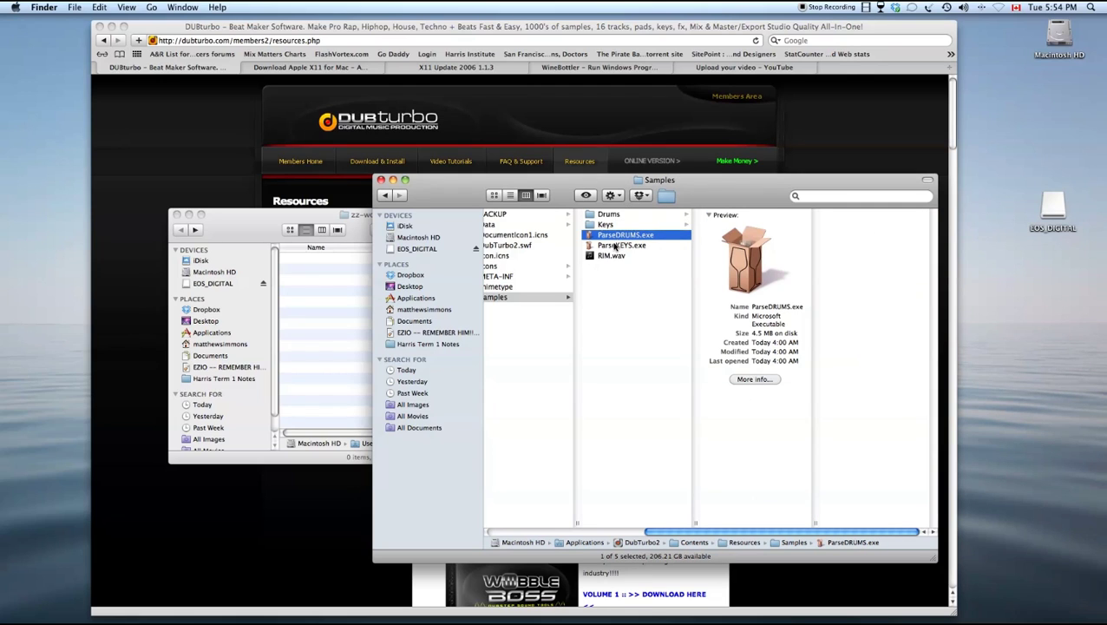
double_click(622, 240)
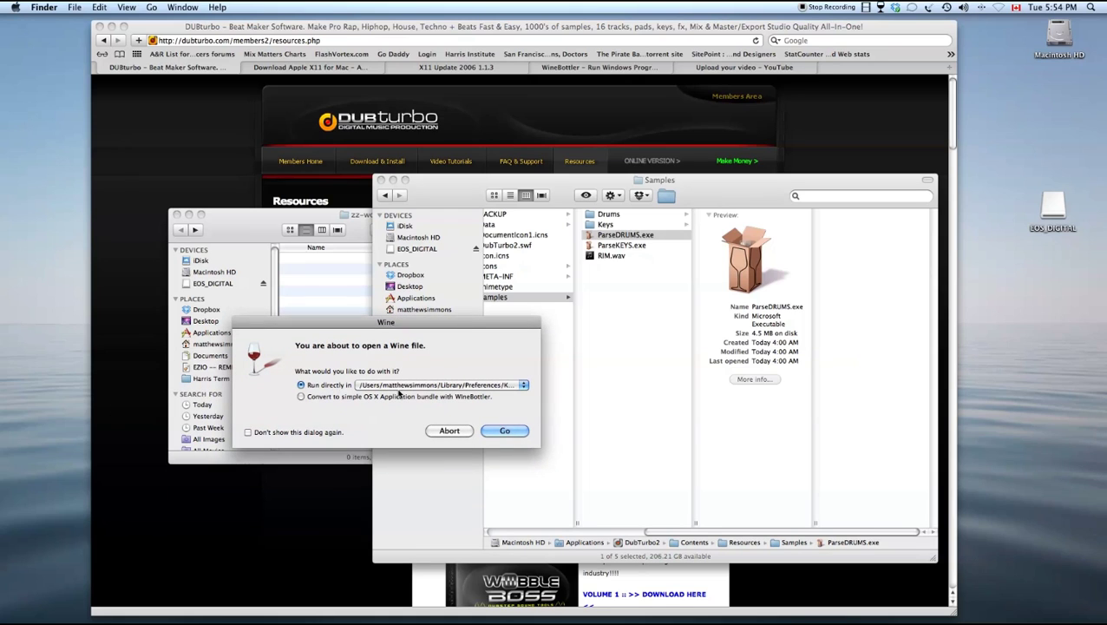
click(505, 432)
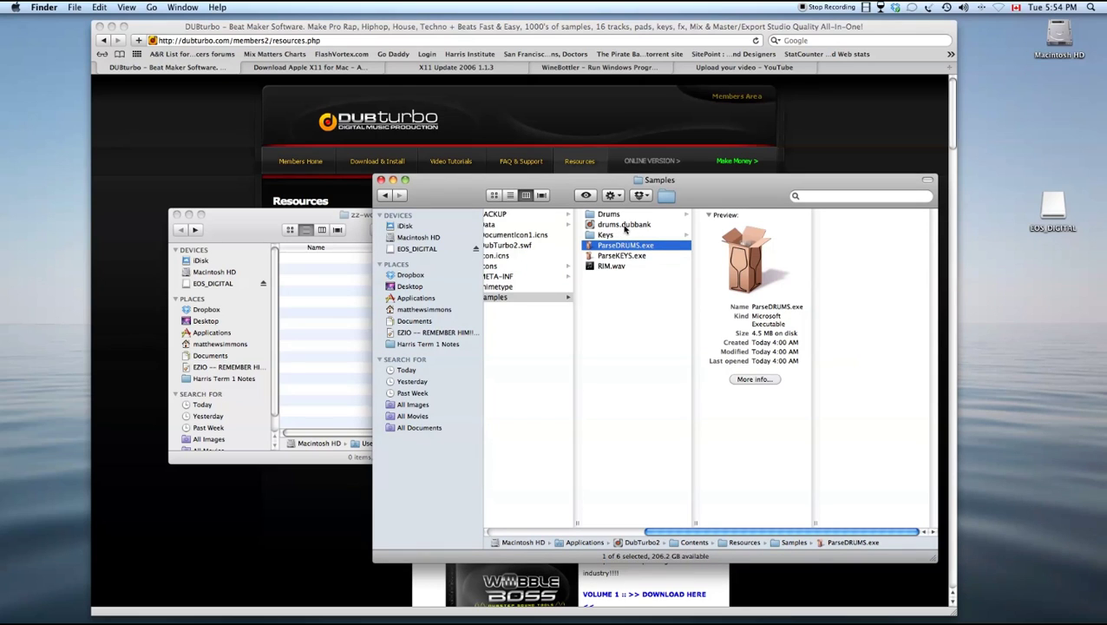
click(624, 225)
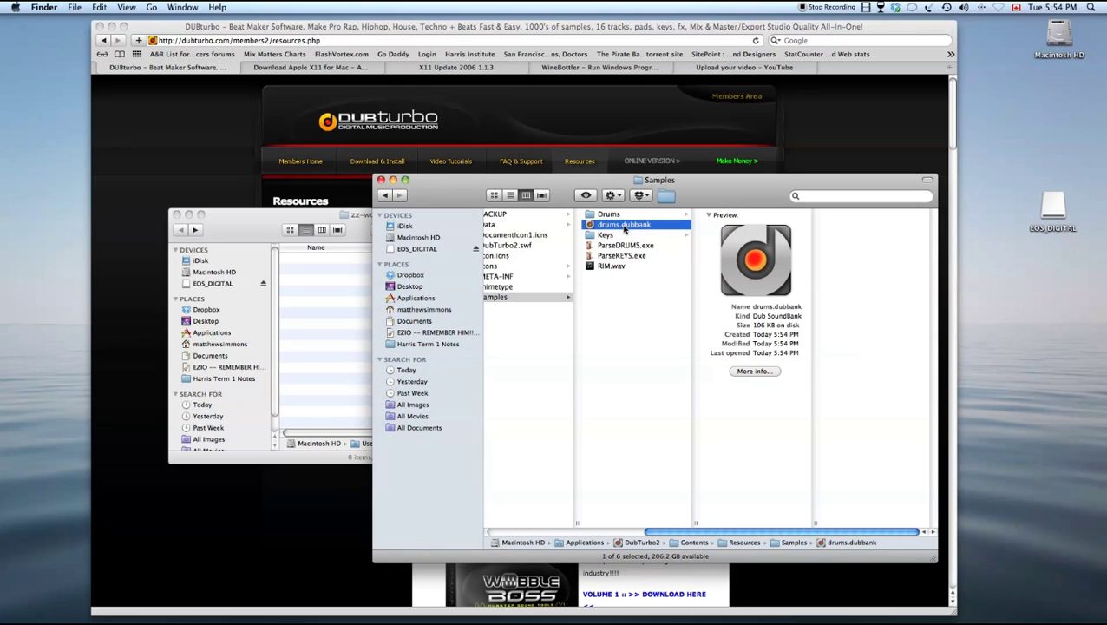
drag(692, 531, 622, 531)
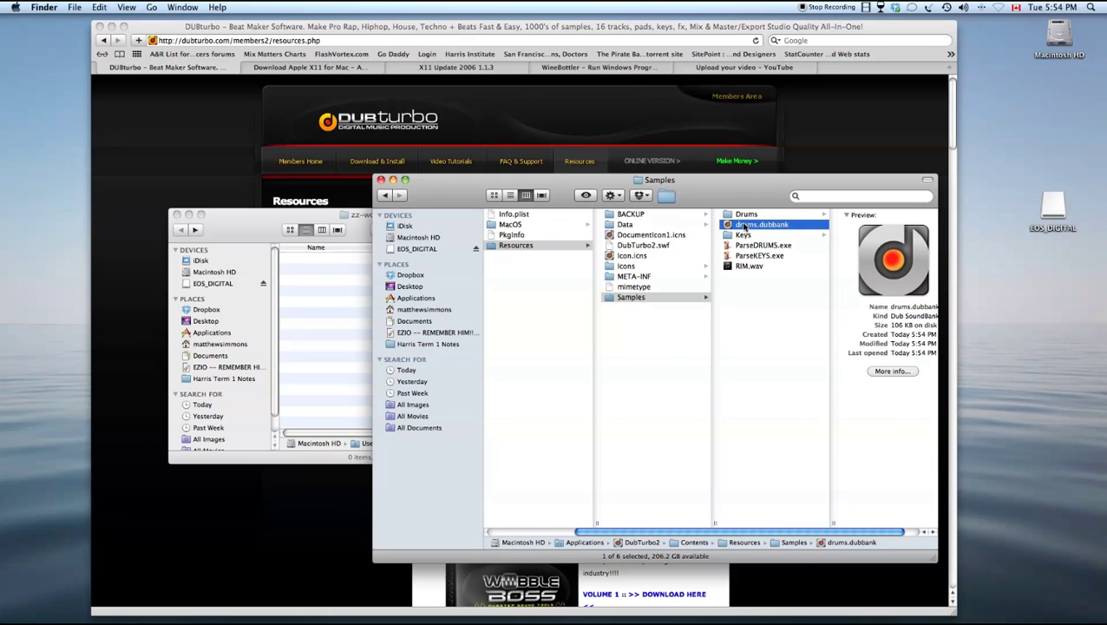
Copy drums.dubbank into the Data folder, replacing the older version.
right_click(745, 227)
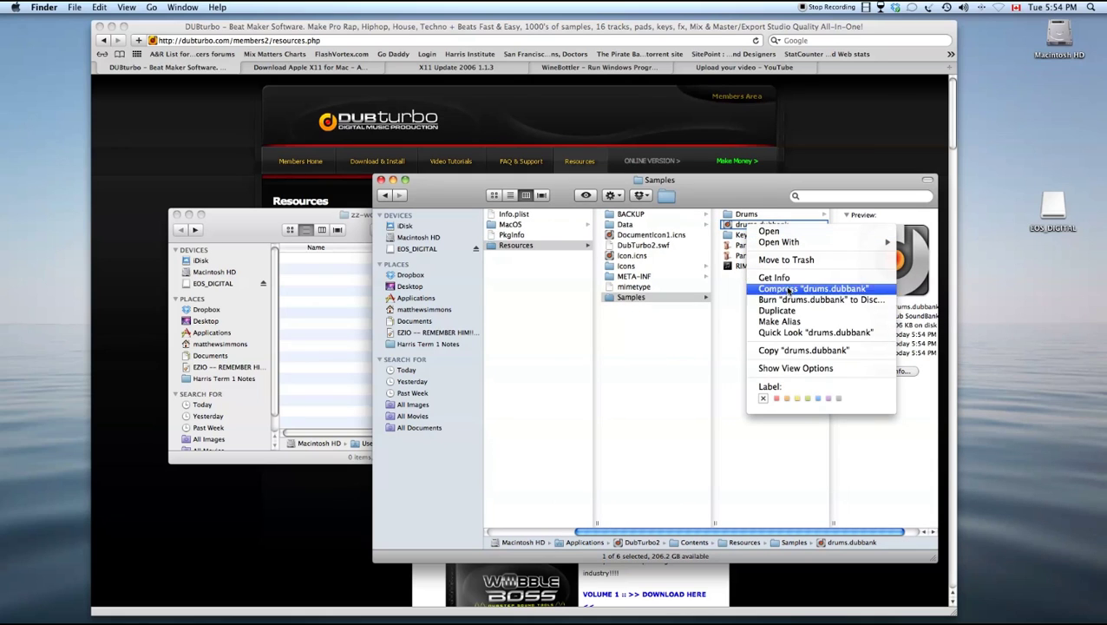
click(794, 349)
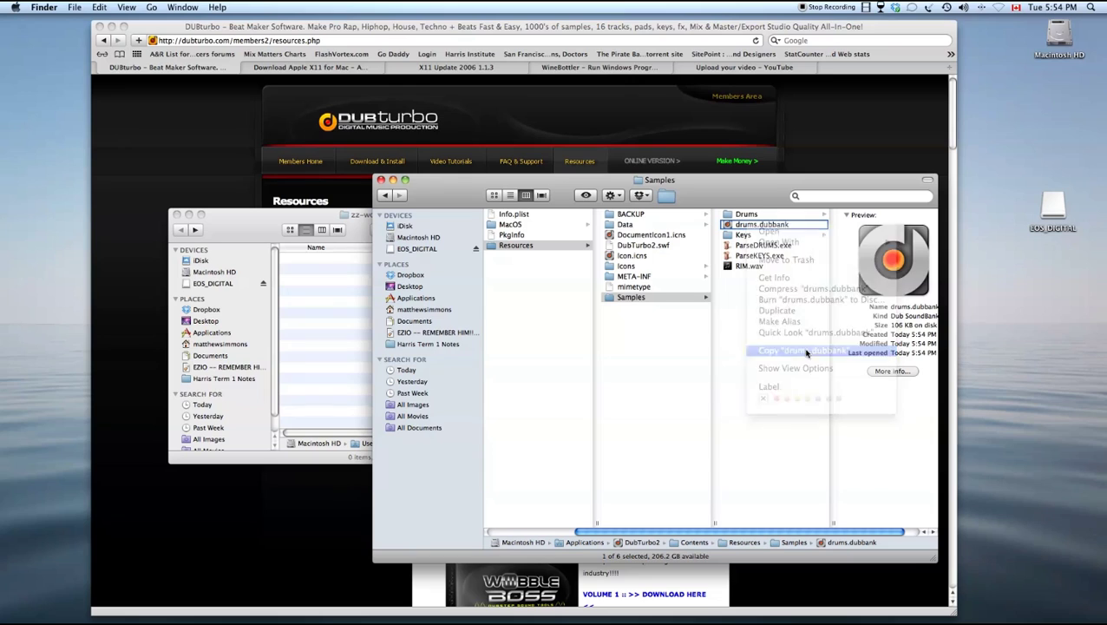
click(618, 225)
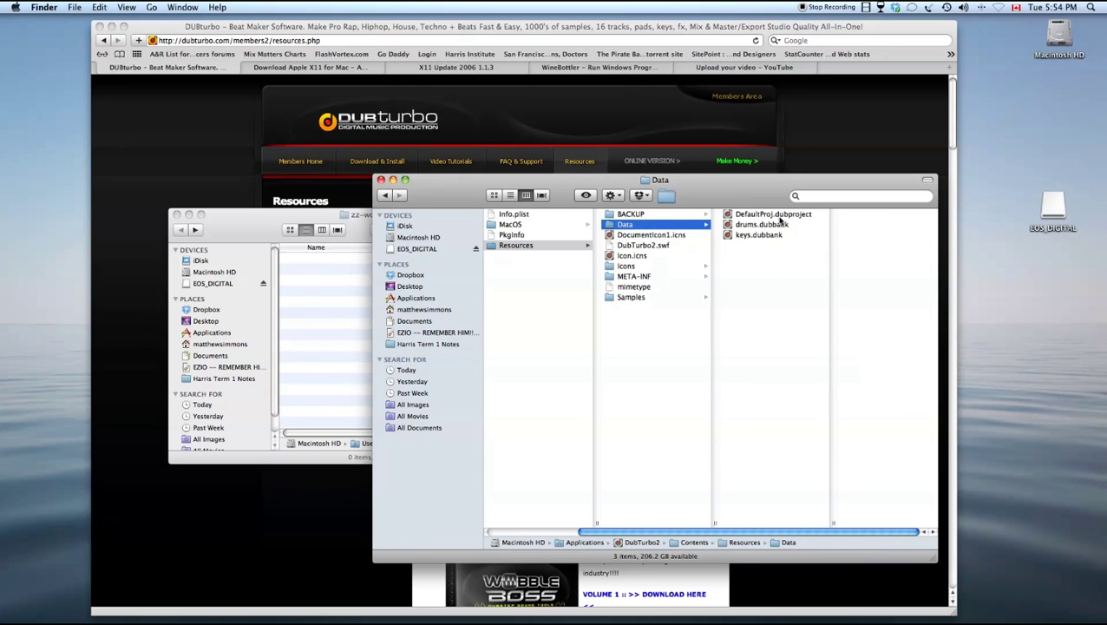
right_click(754, 255)
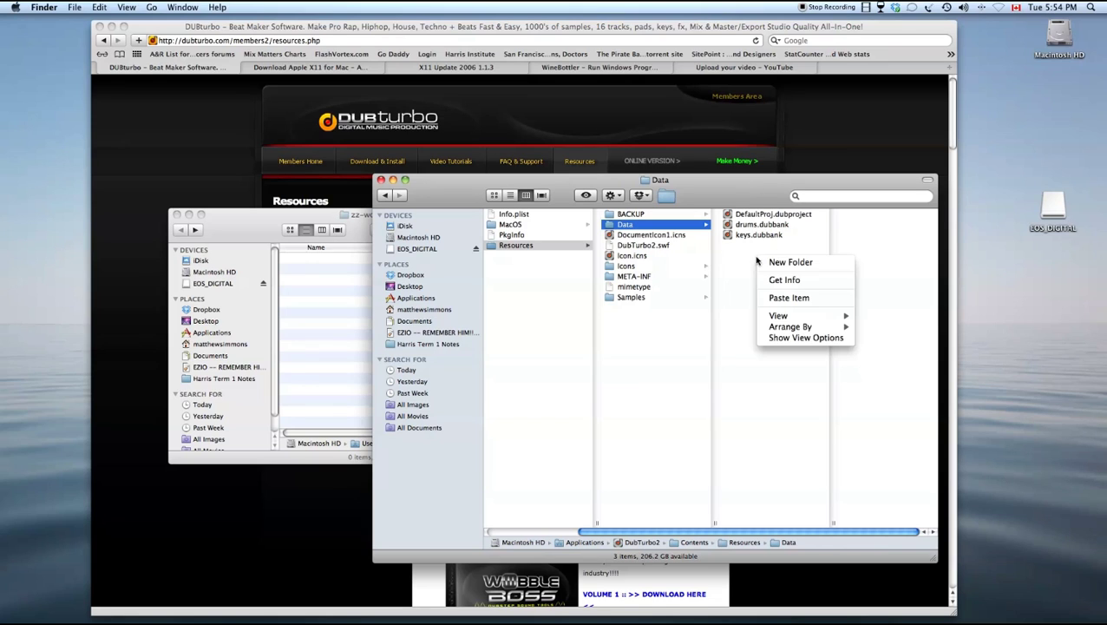
click(789, 297)
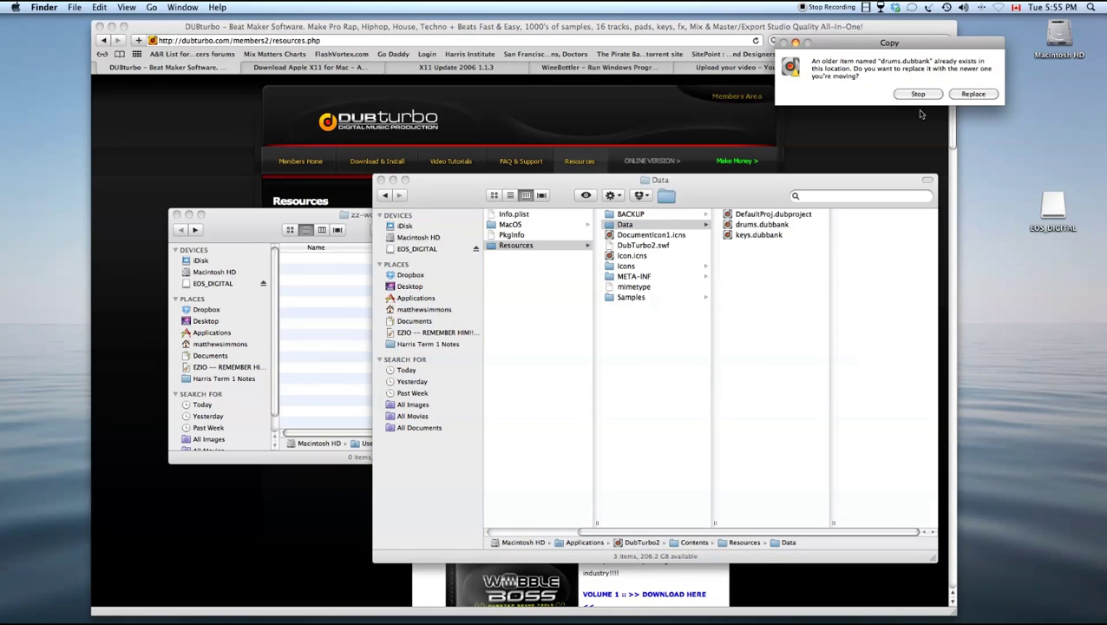
click(983, 99)
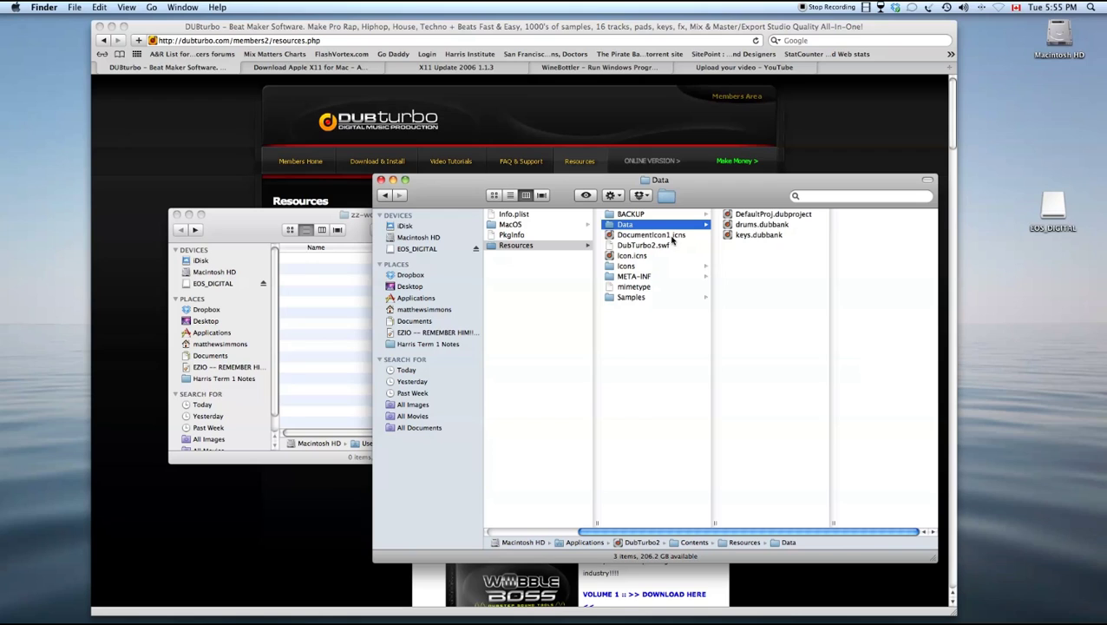
Delete the leftover drums.dubbank from the Samples folder.
click(639, 298)
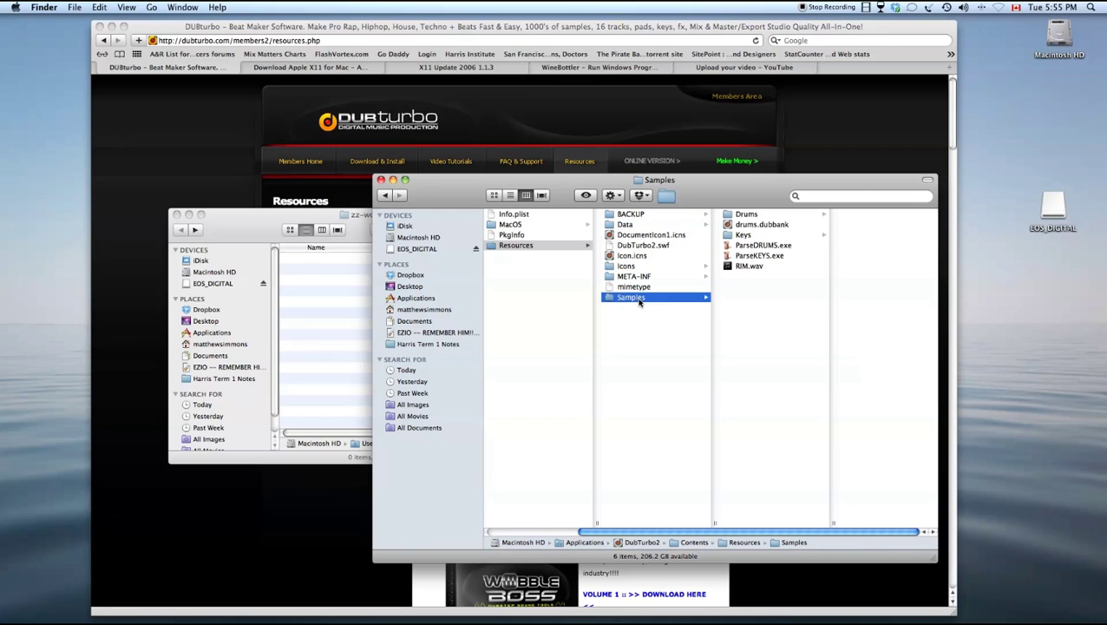
click(746, 225)
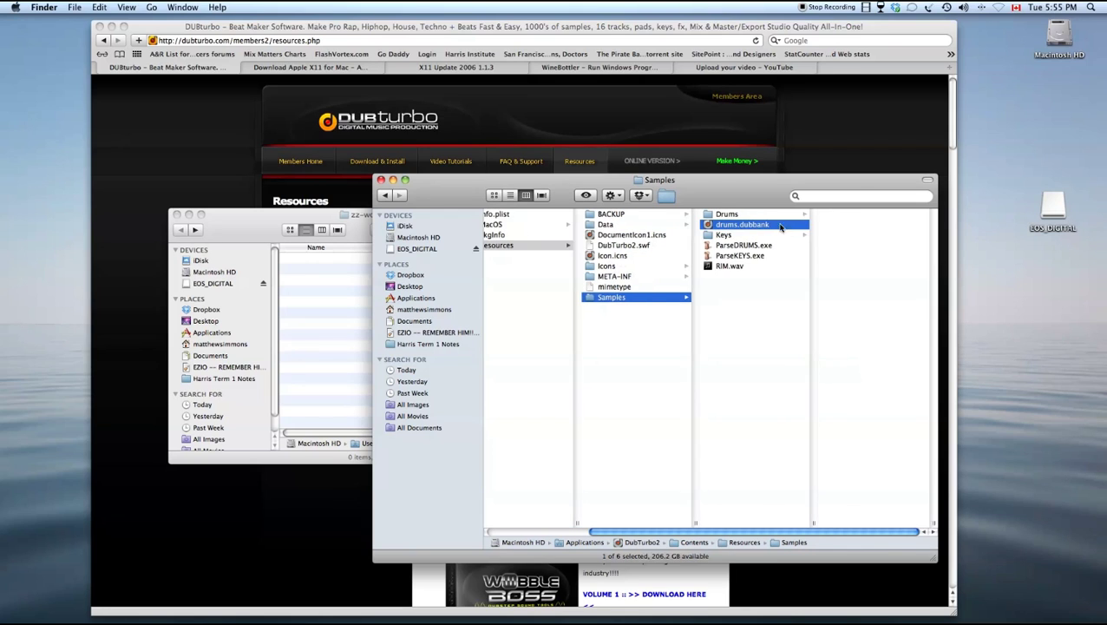
right_click(735, 225)
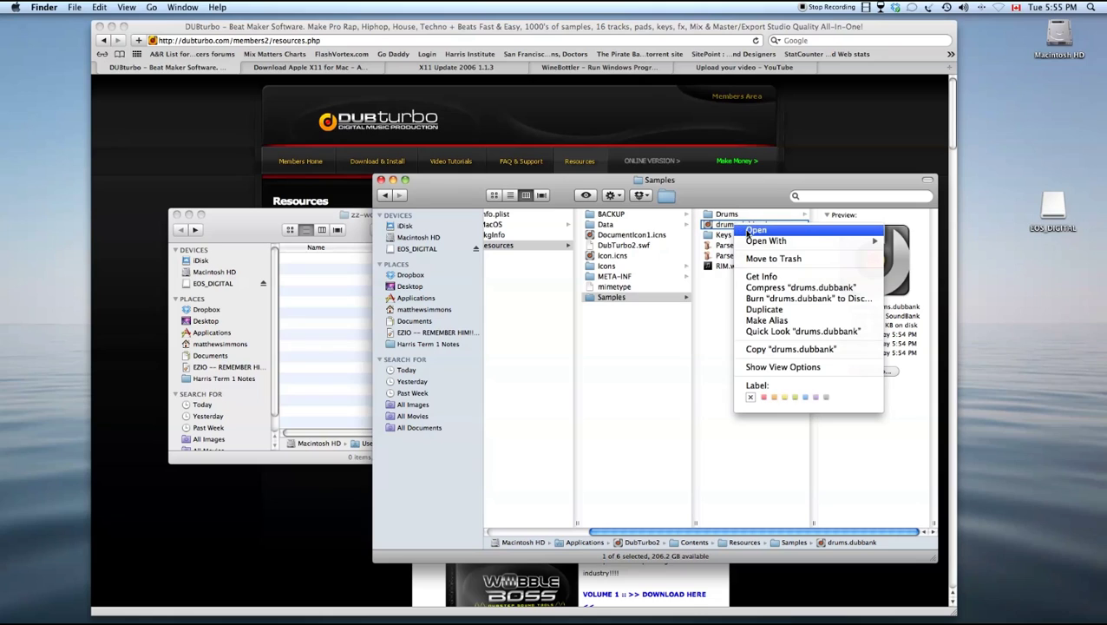
click(721, 237)
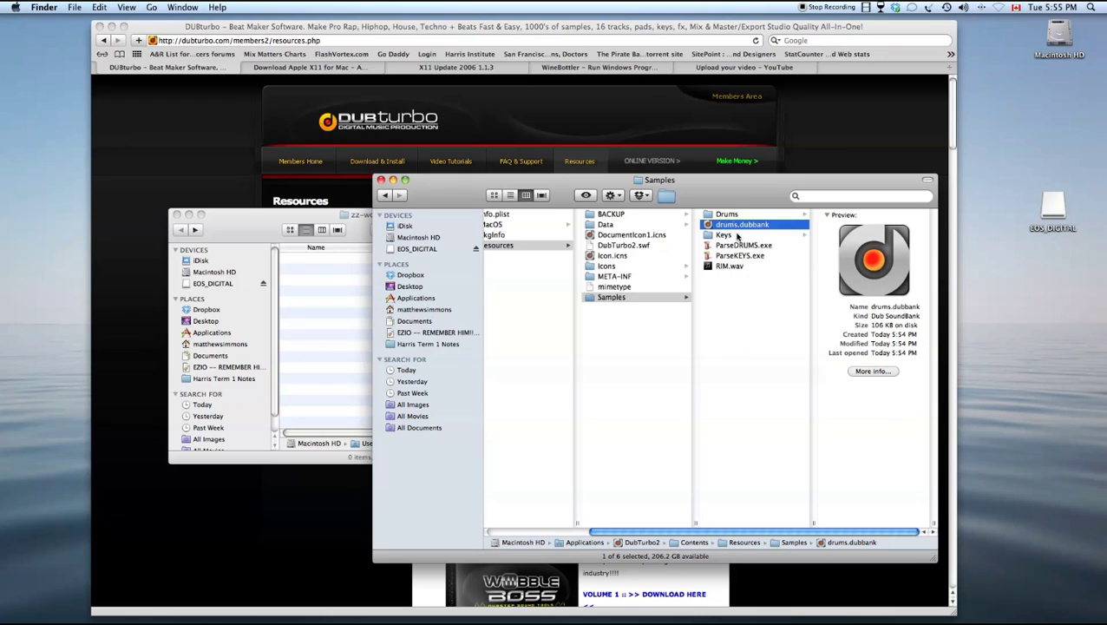
key(super+BackSpace)
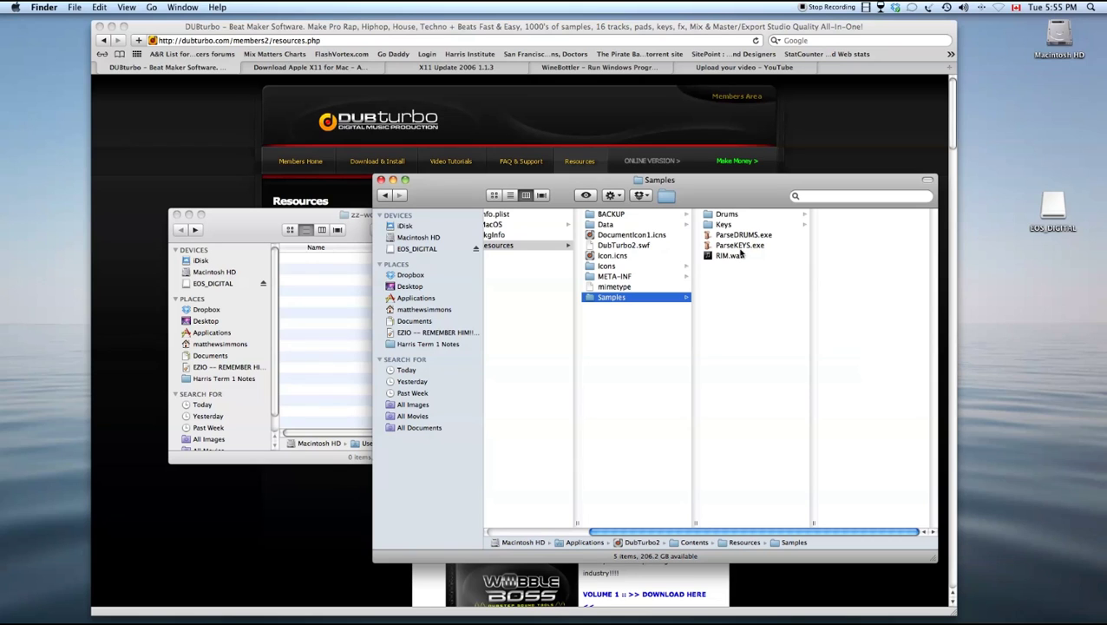
Run ParseKEYS.exe through Wine to generate a new keys.dubbank.
double_click(736, 245)
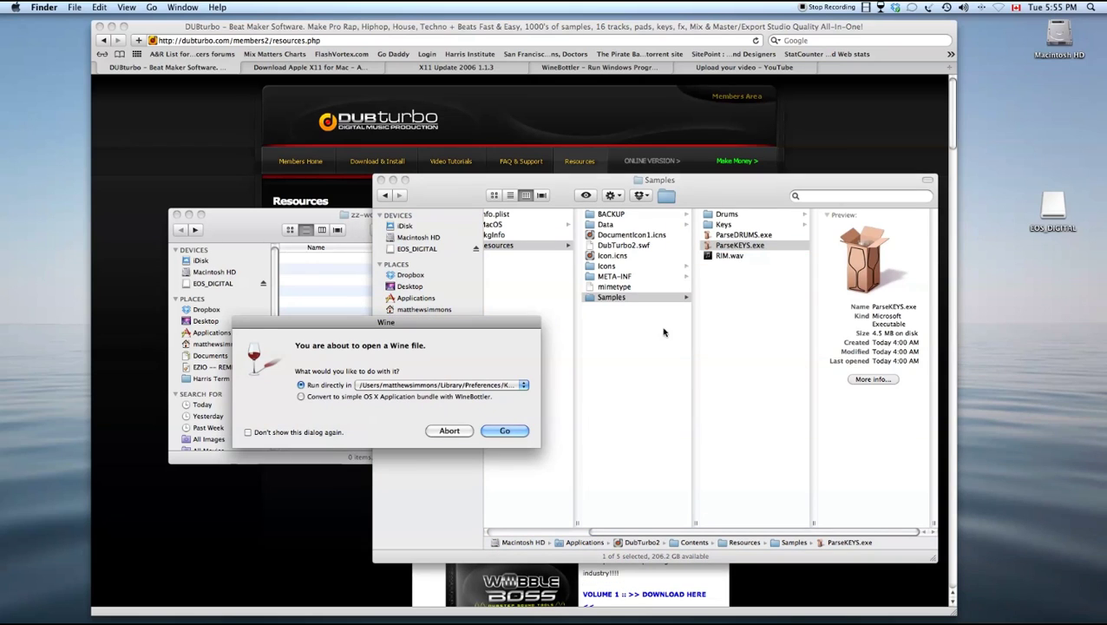
click(506, 433)
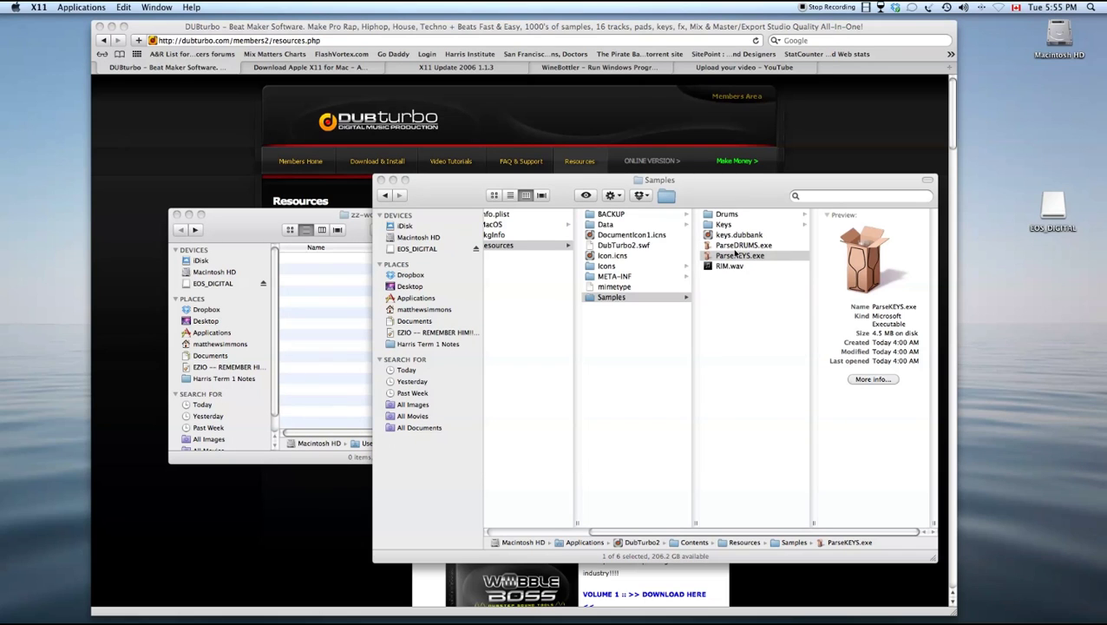
click(736, 236)
Copy keys.dubbank into the Data folder, replacing the older version.
right_click(737, 236)
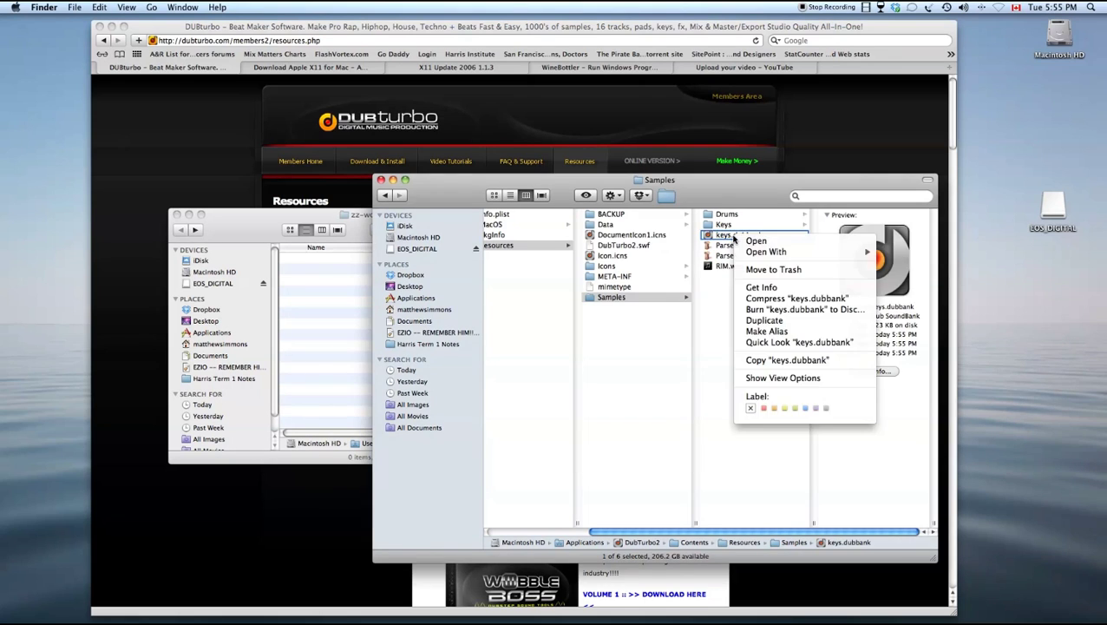
click(785, 360)
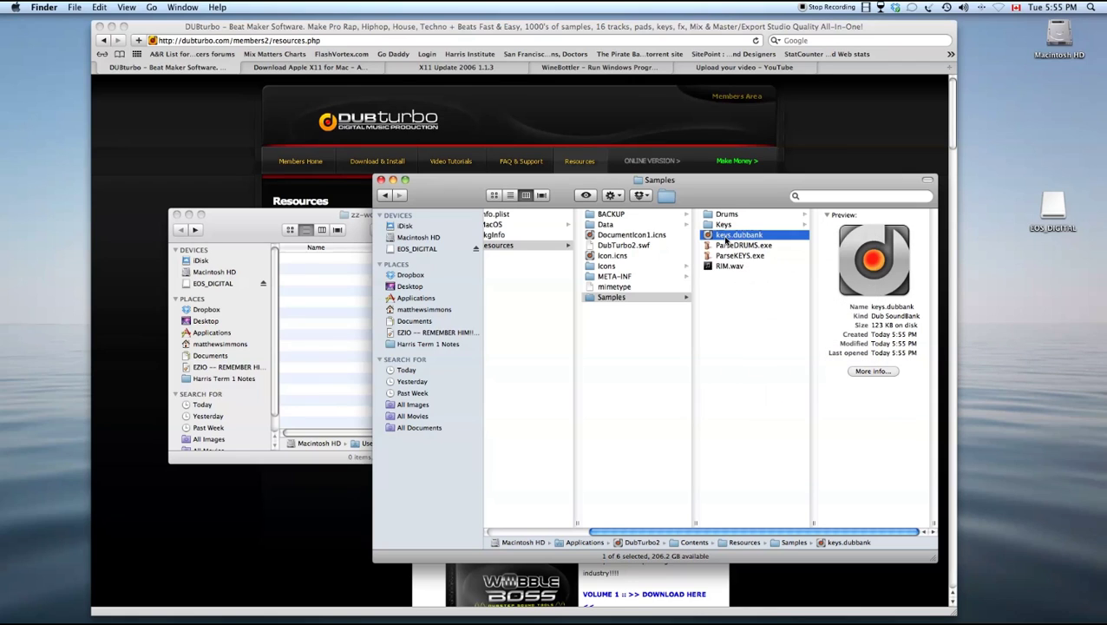
click(605, 224)
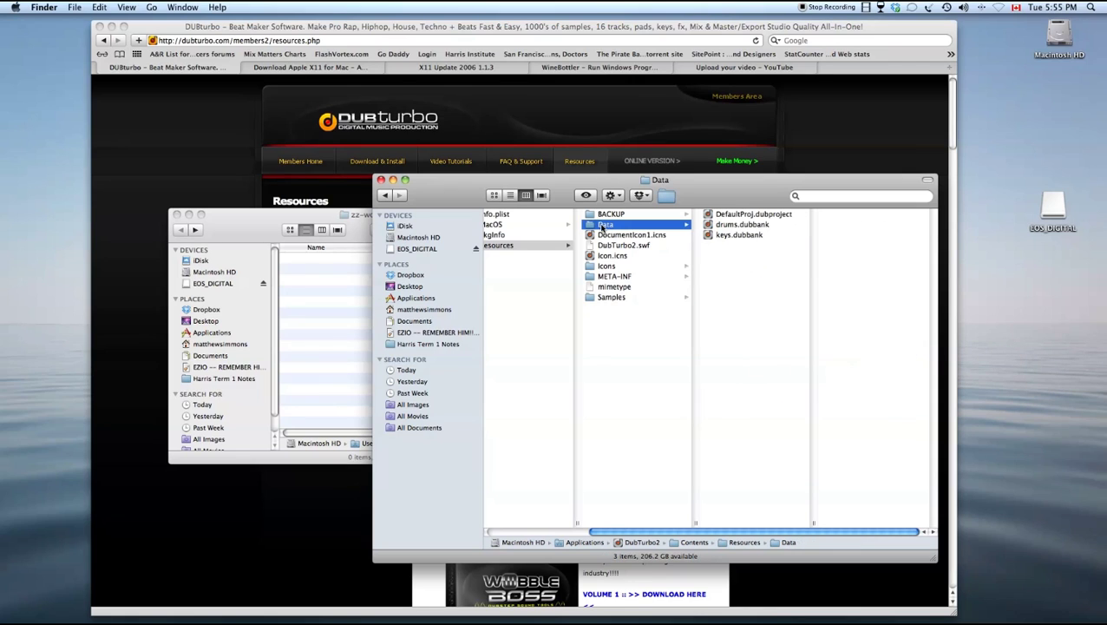
right_click(732, 253)
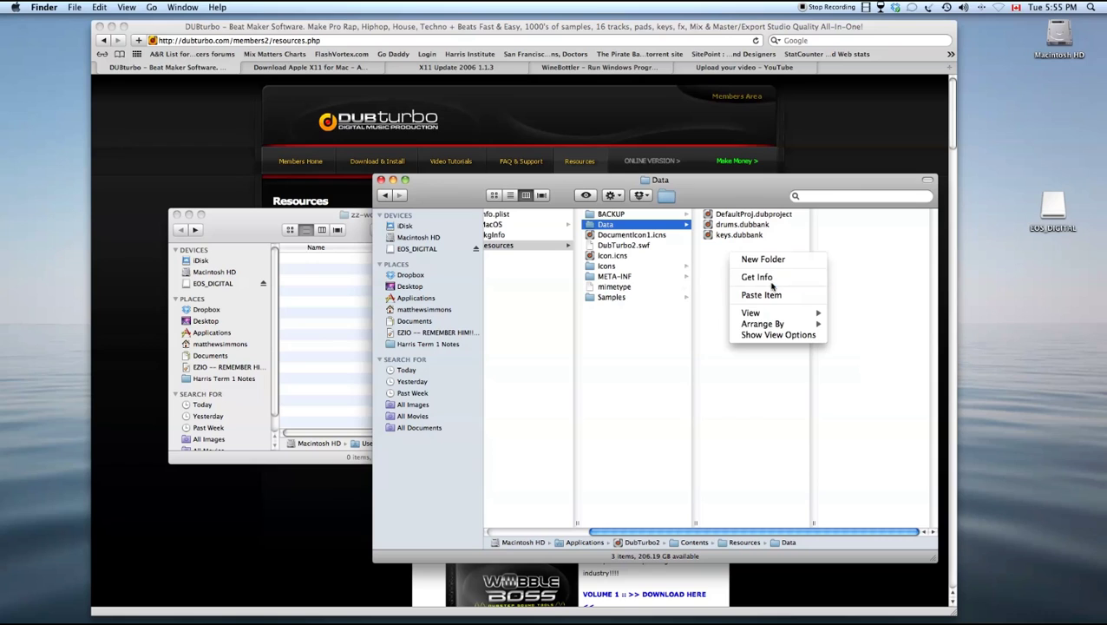
click(772, 295)
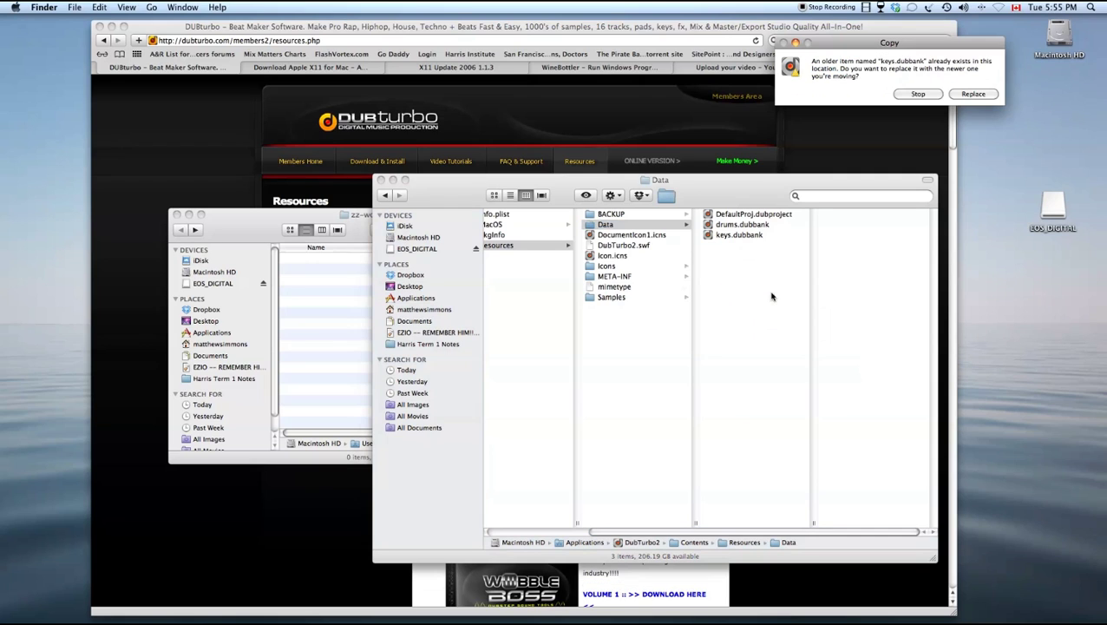
click(978, 95)
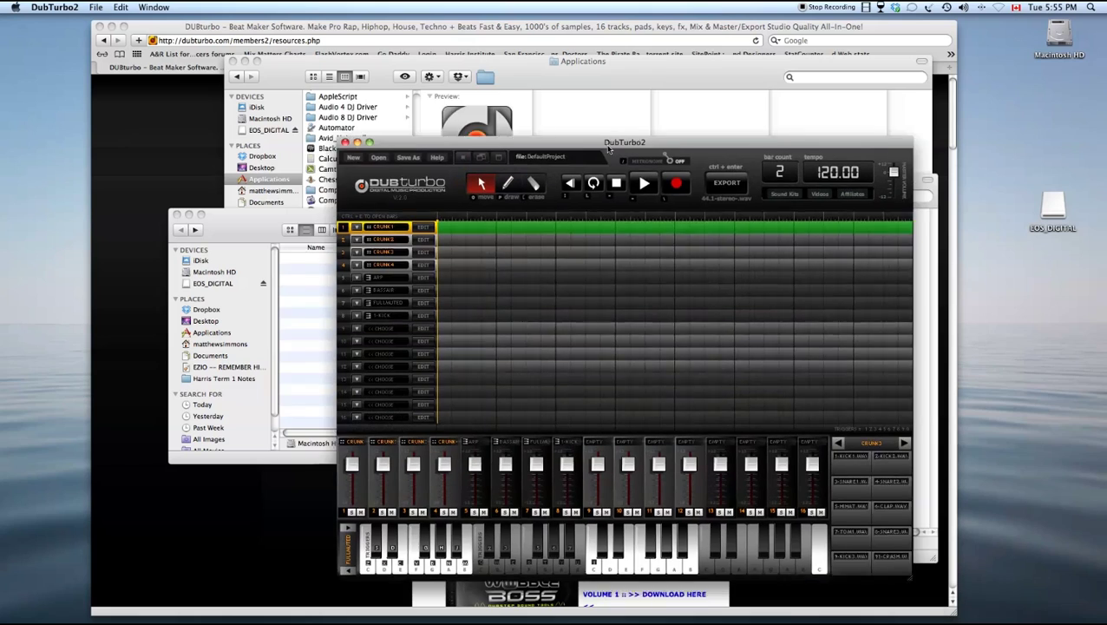
Move the DubTurbo 2 window up-left and put Finder's Data window back in front.
drag(609, 148, 539, 99)
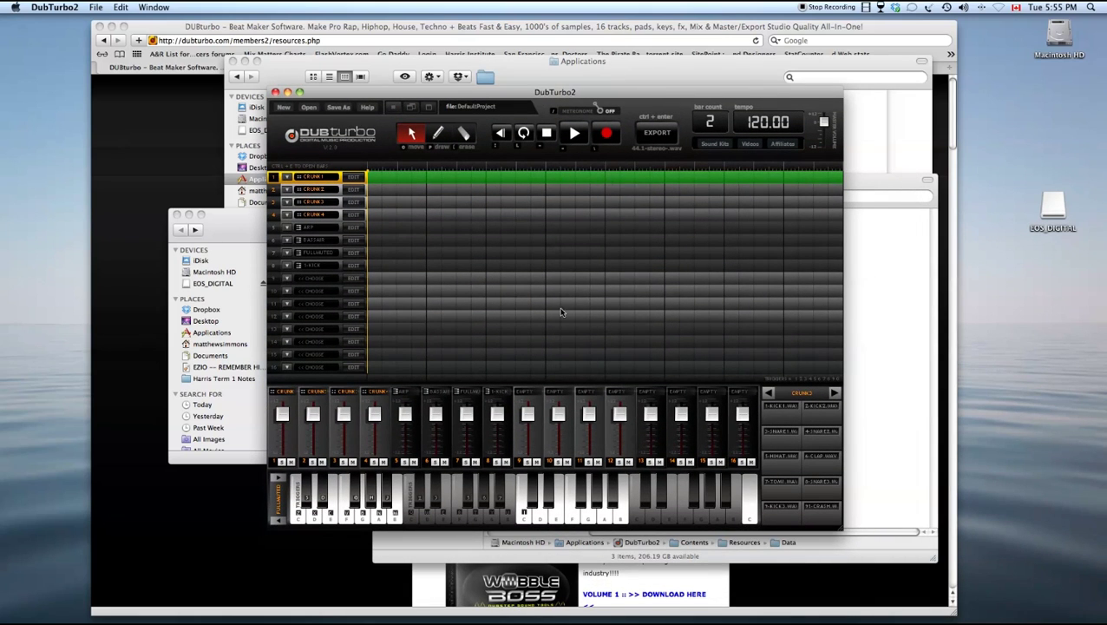
click(900, 361)
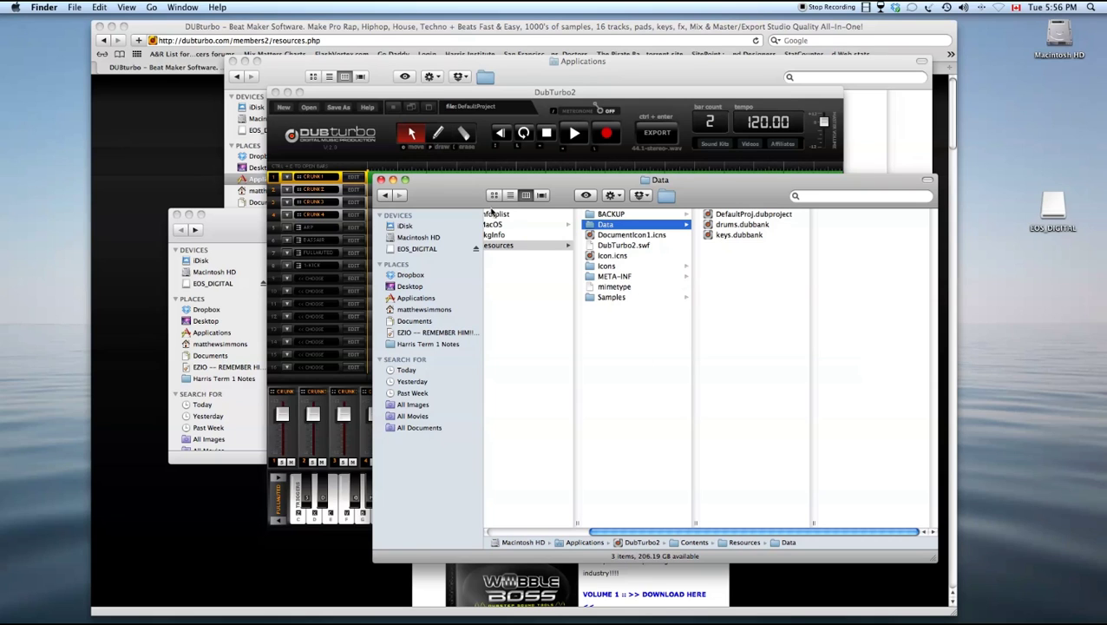
In Finder, browse Samples > Keys > zz-KEYS-wubs to see the span samples.
drag(504, 175, 529, 204)
click(503, 185)
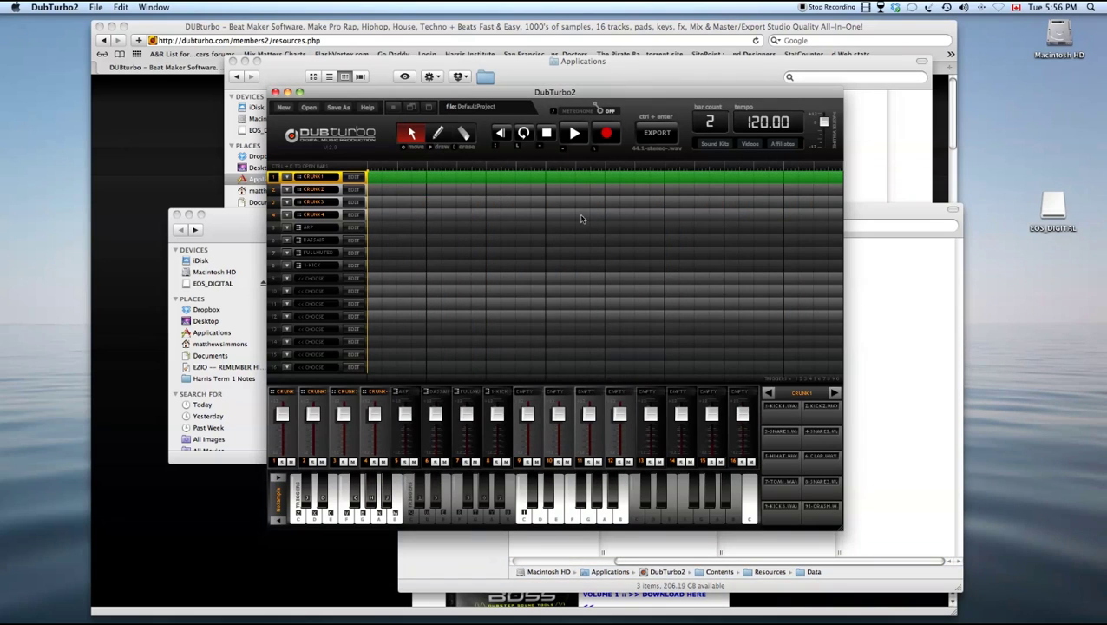
click(873, 355)
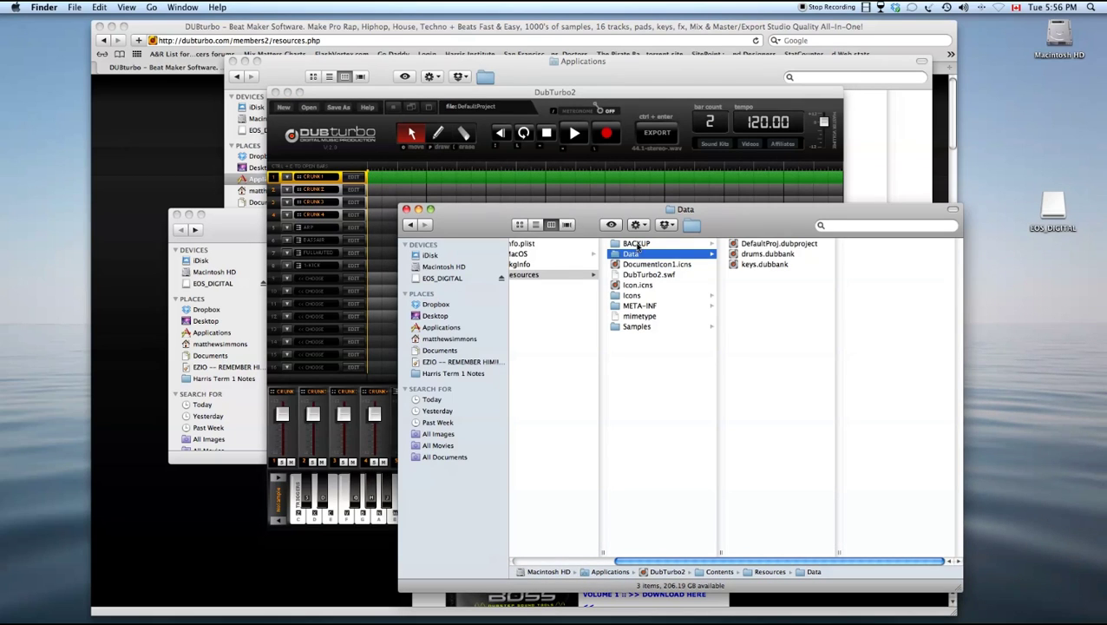
click(637, 244)
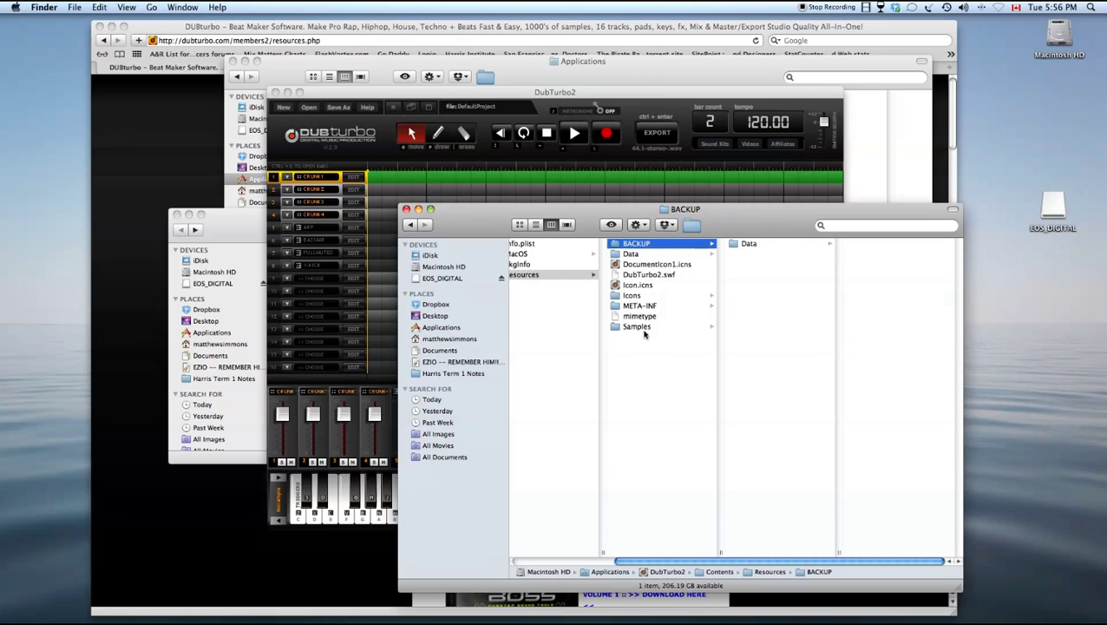
click(640, 328)
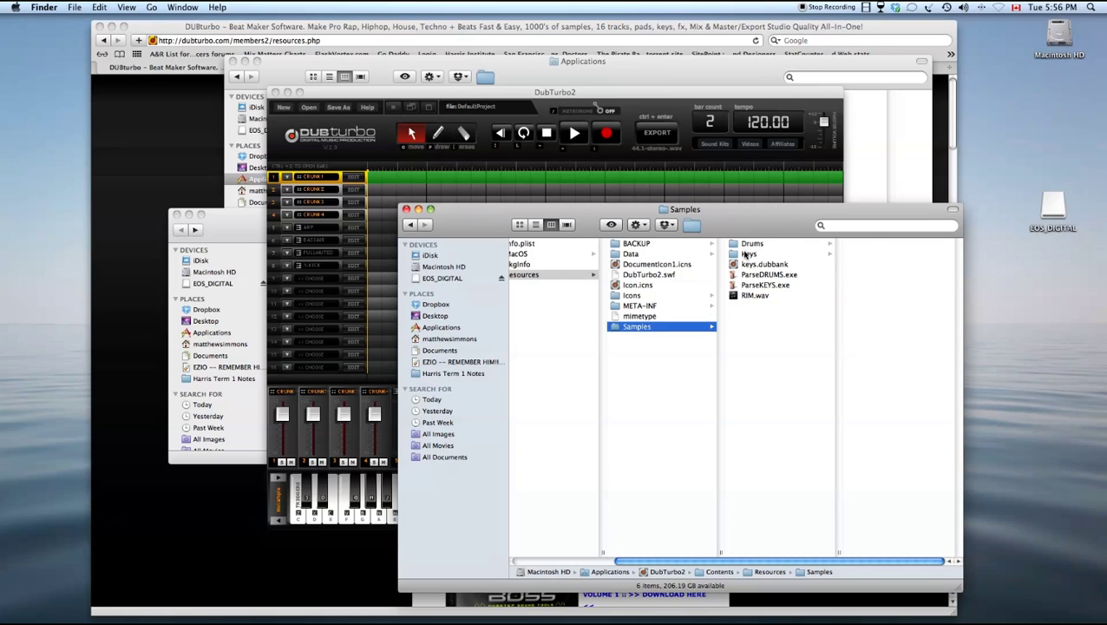
click(747, 253)
scroll(864, 470, down, 10)
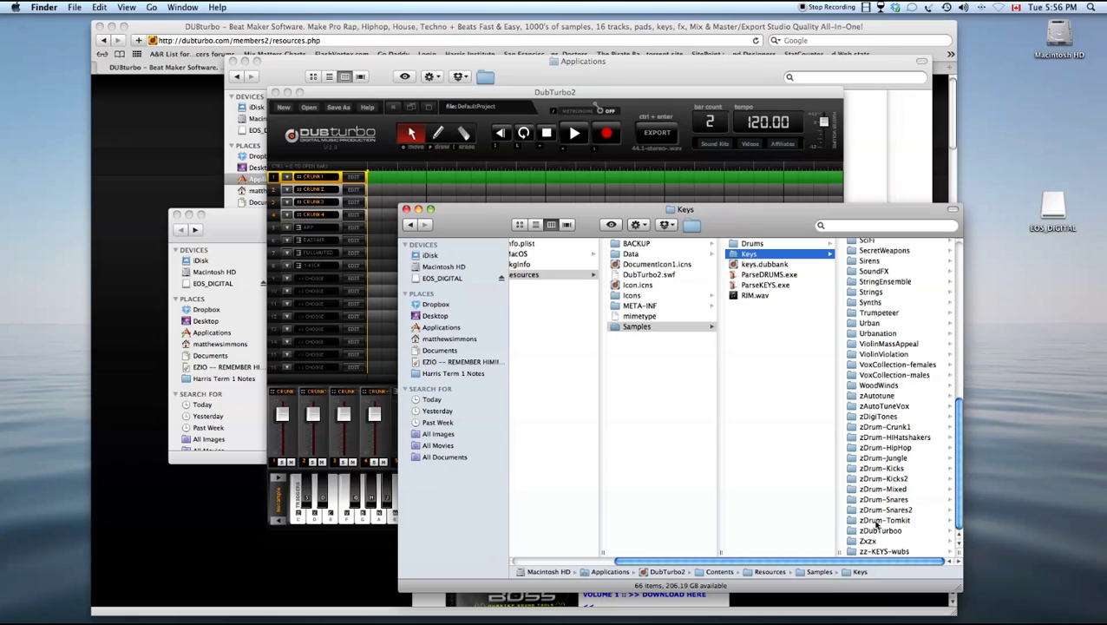
click(880, 551)
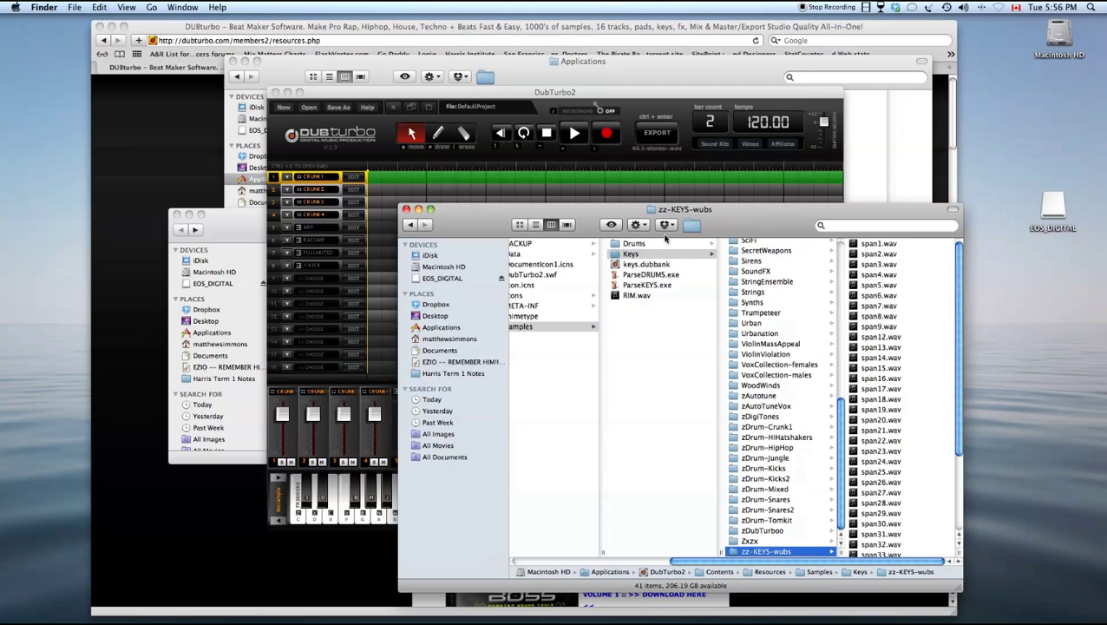
Look through Samples > Drums, then go into BACKUP > Data.
click(666, 241)
scroll(764, 391, down, 5)
scroll(760, 425, down, 10)
scroll(753, 450, down, 10)
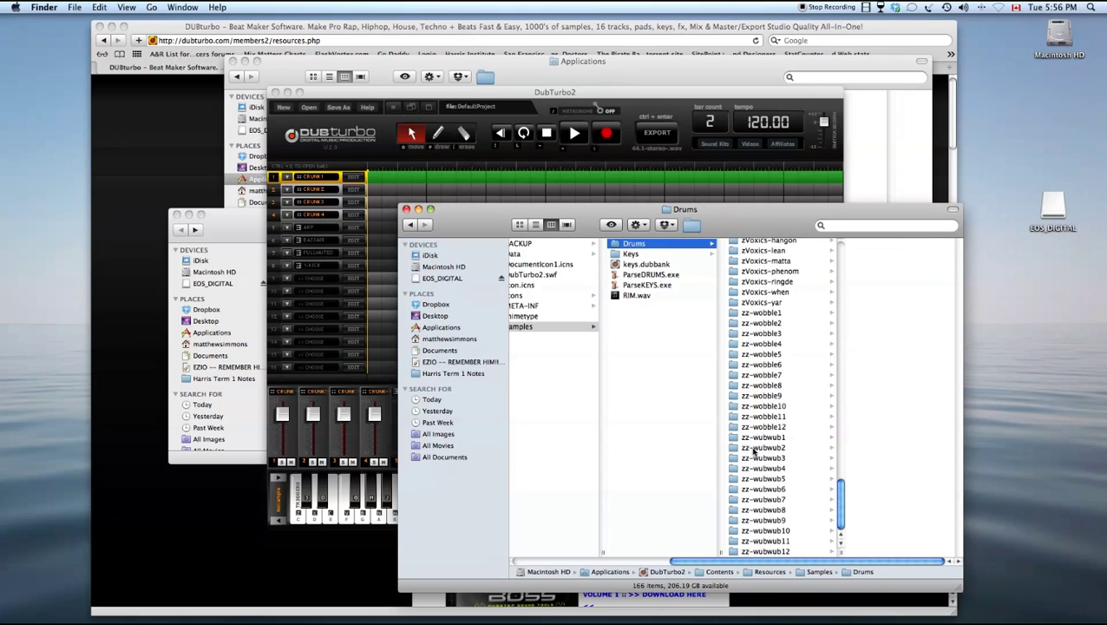
drag(743, 564, 666, 566)
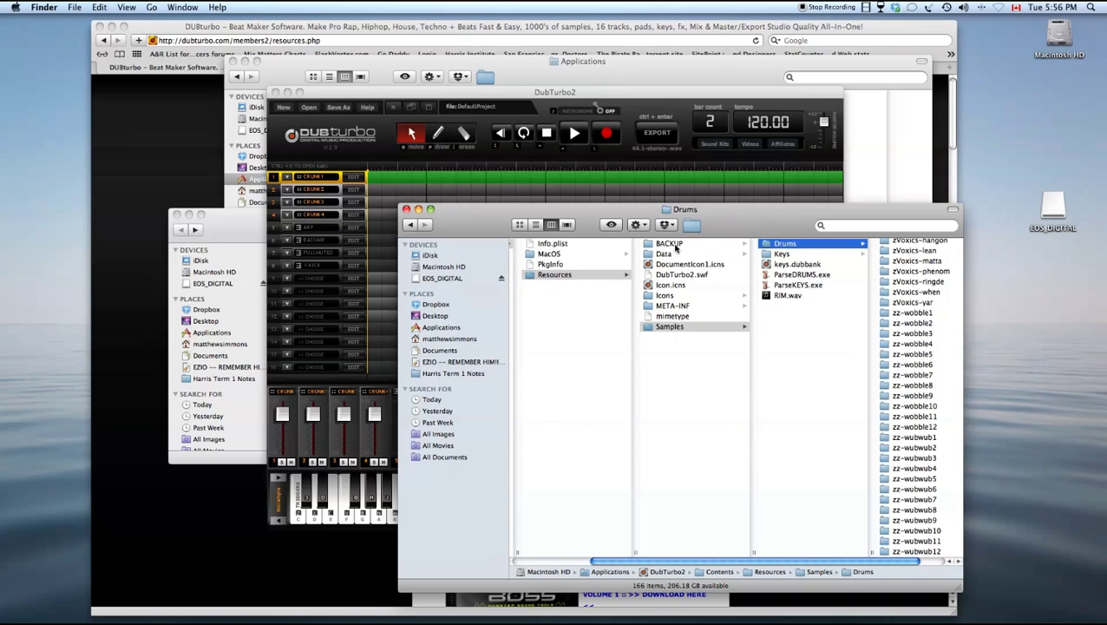
click(677, 245)
click(779, 245)
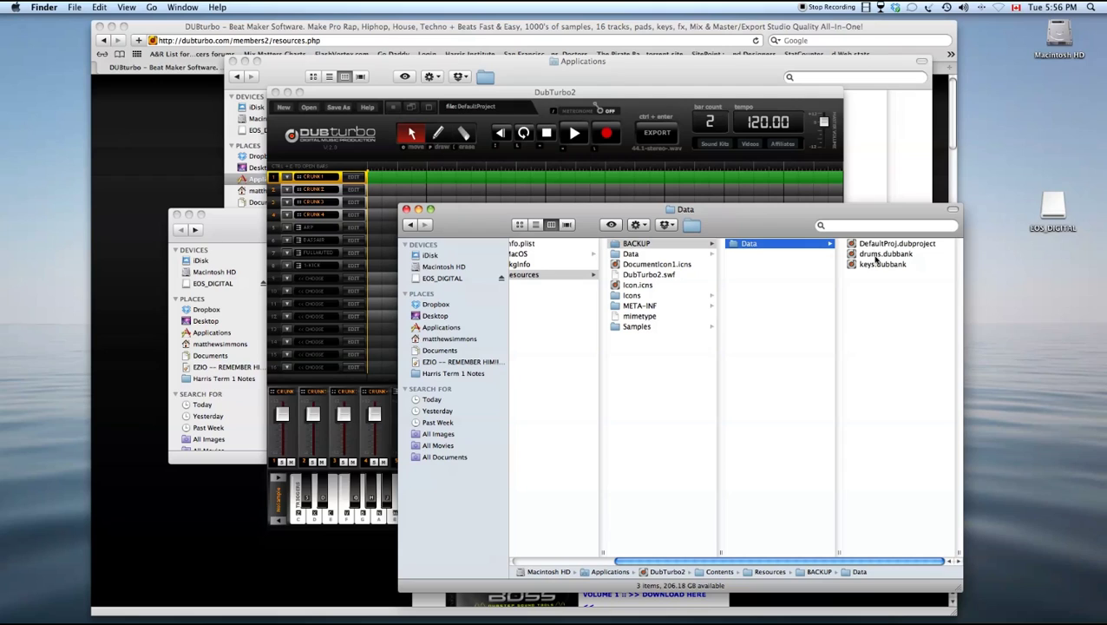
Select the backup drums.dubbank and keys.dubbank files.
click(872, 254)
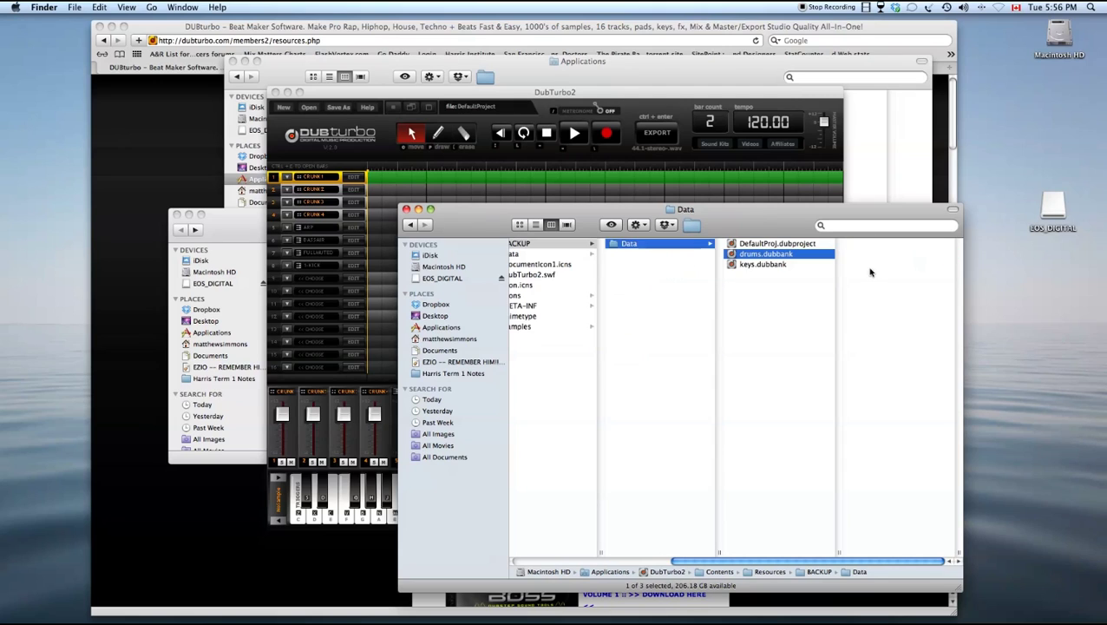
click(785, 255)
shift+click(745, 265)
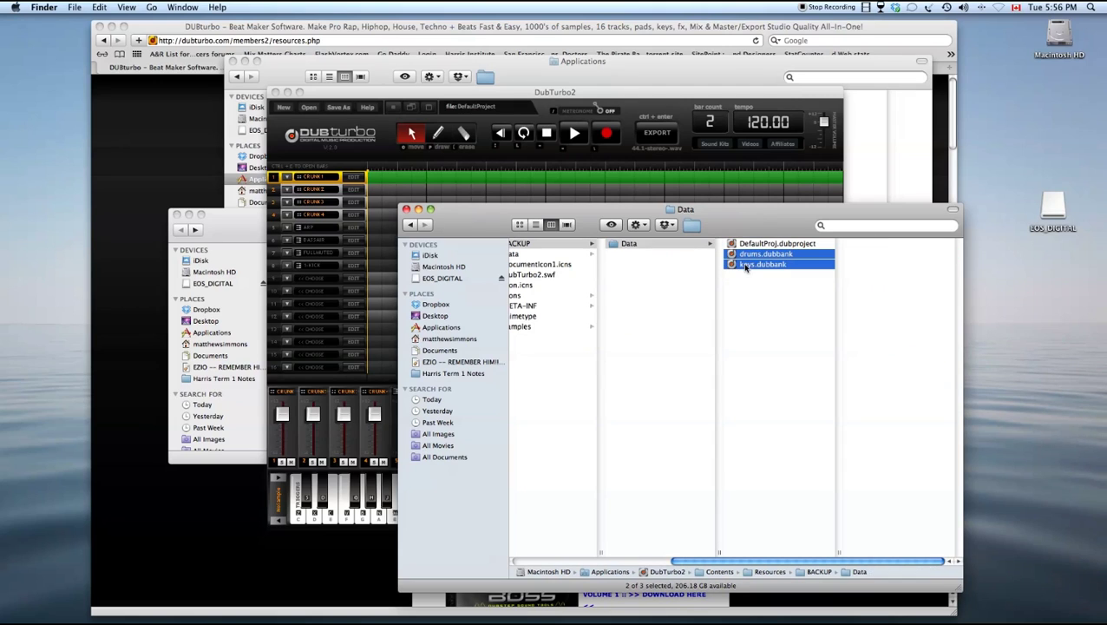
click(624, 562)
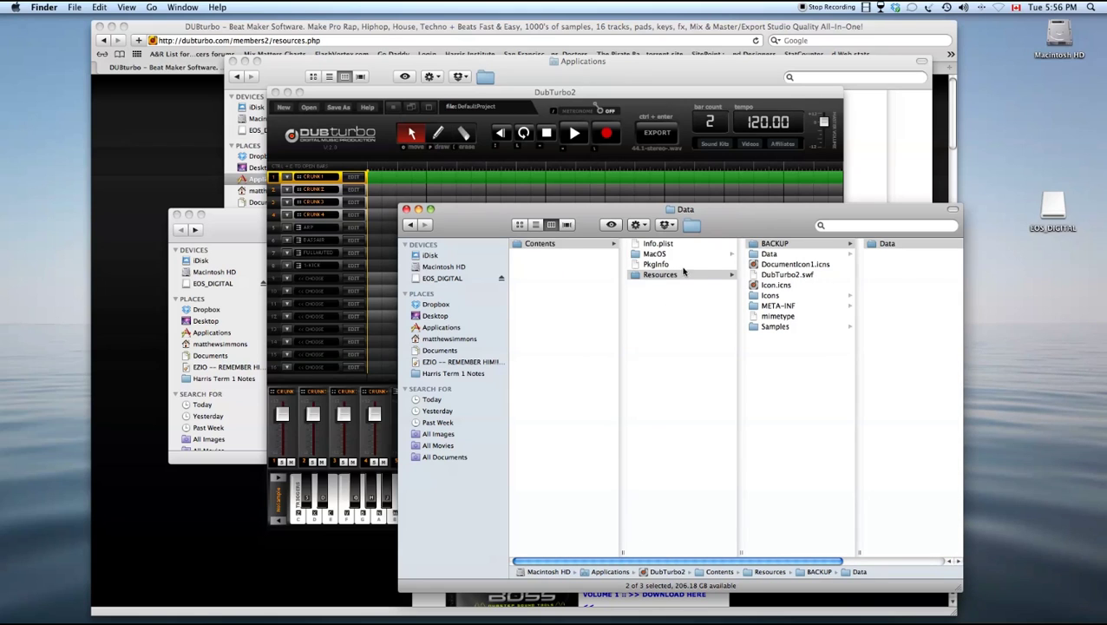
Draw a pattern across track 1 with the Draw tool.
click(552, 188)
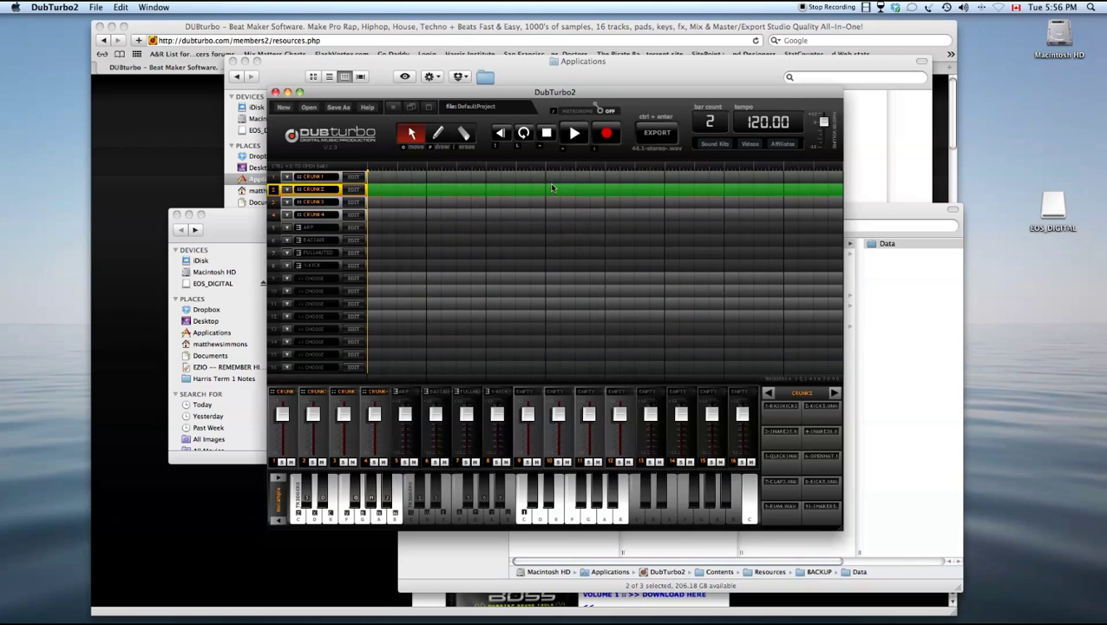
click(608, 178)
click(439, 133)
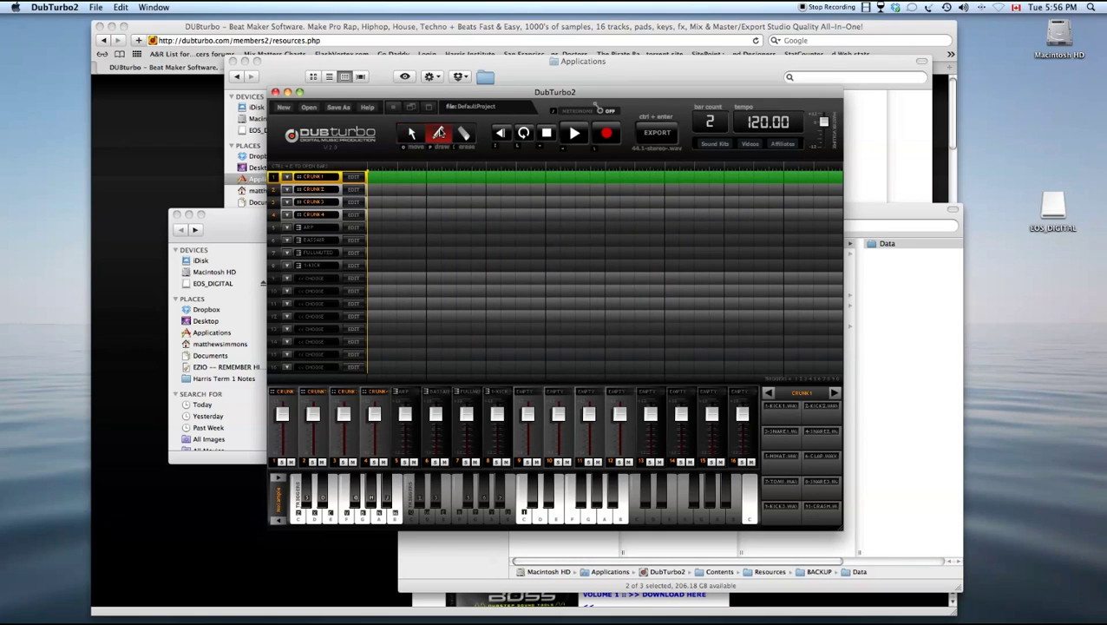
click(449, 179)
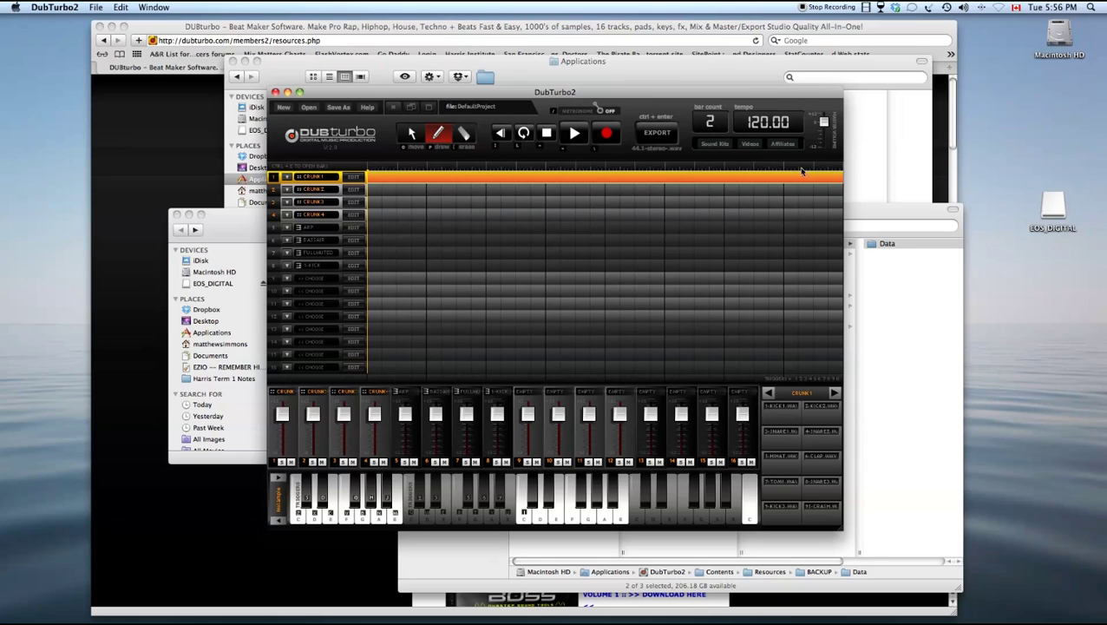
Set the song to 4 bars and paint a two-bar pattern on track 2.
double_click(710, 122)
text(4)
key(Return)
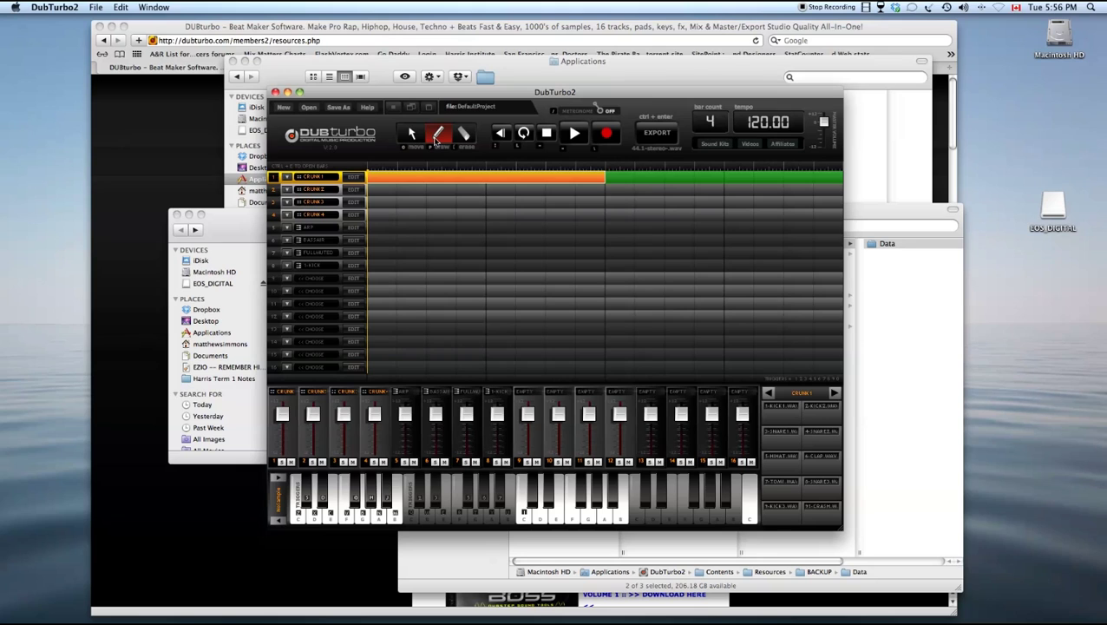
drag(439, 189, 612, 203)
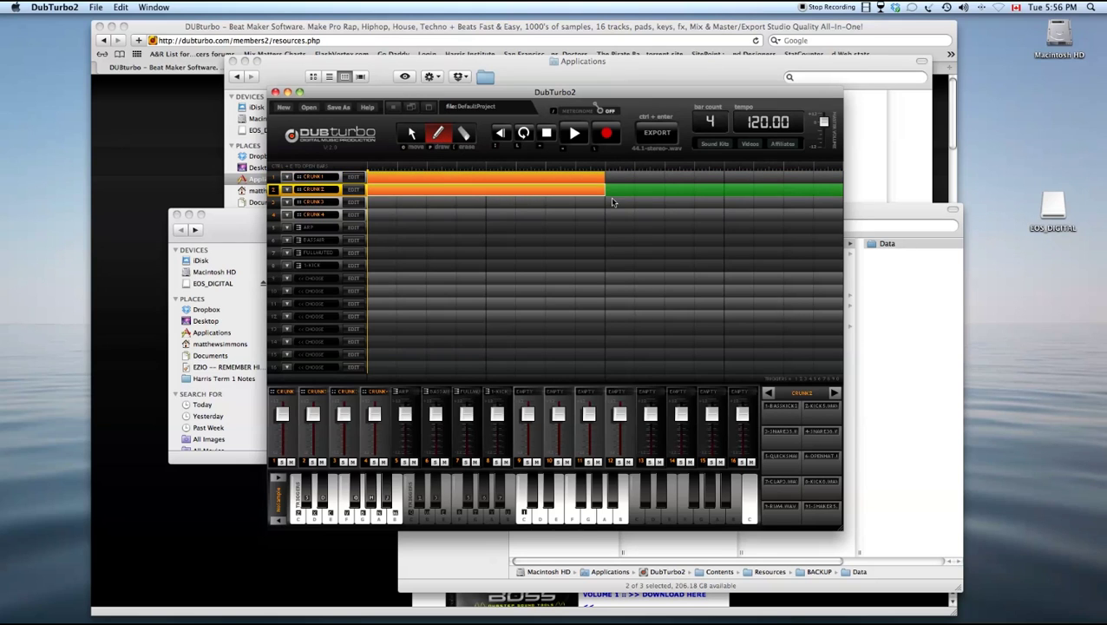
Load the ZZ-WUBWUB11 kit on track 2, audition its pads, and return to drawing.
click(353, 189)
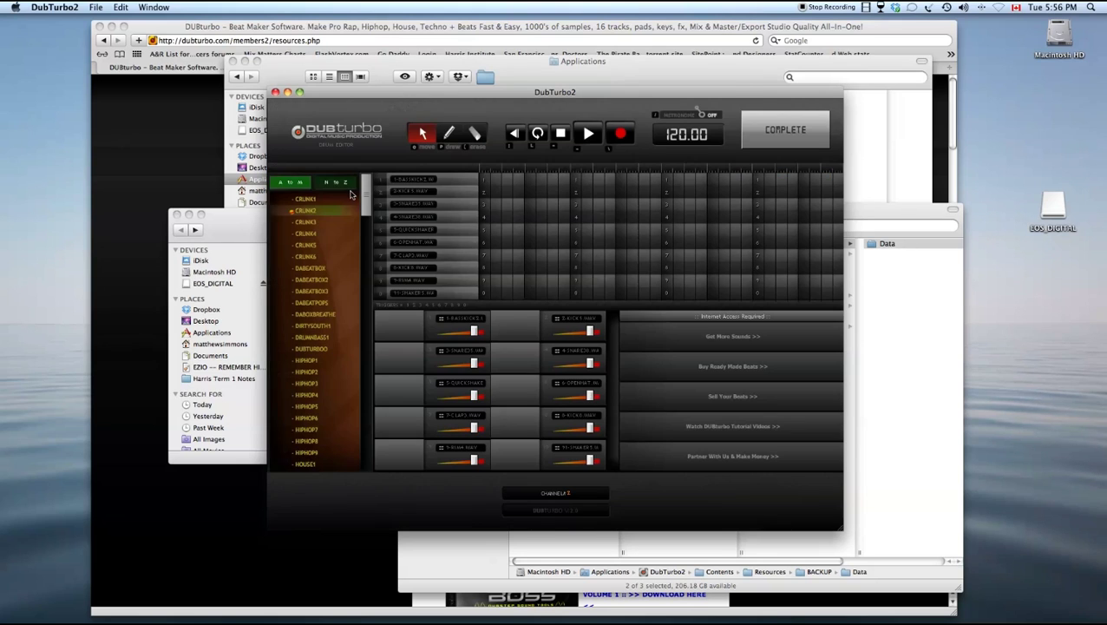
drag(366, 189, 366, 452)
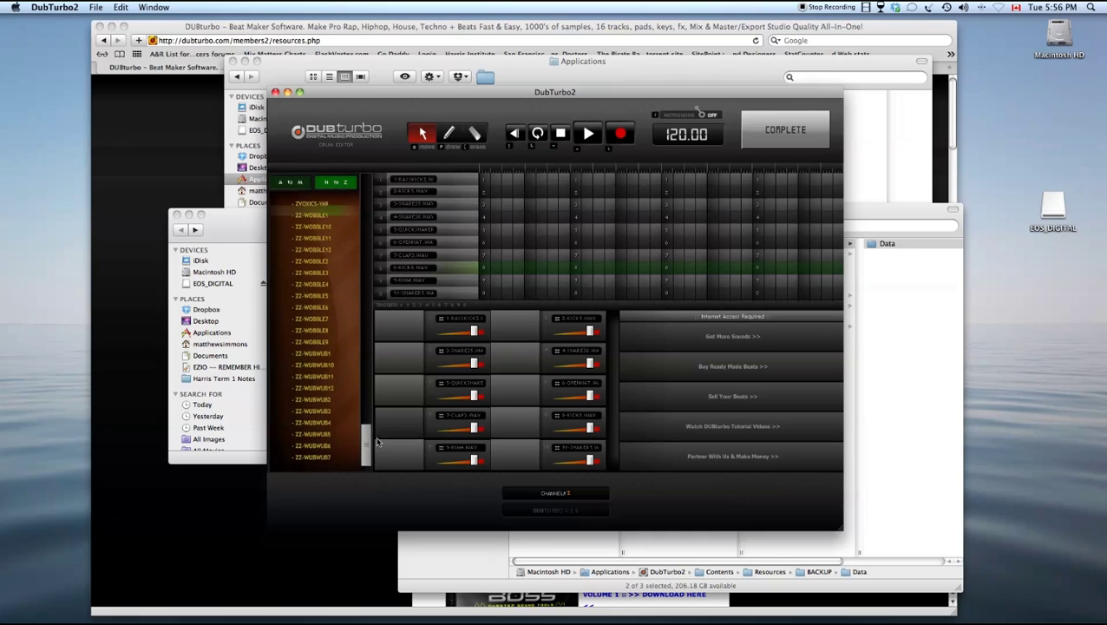
click(314, 357)
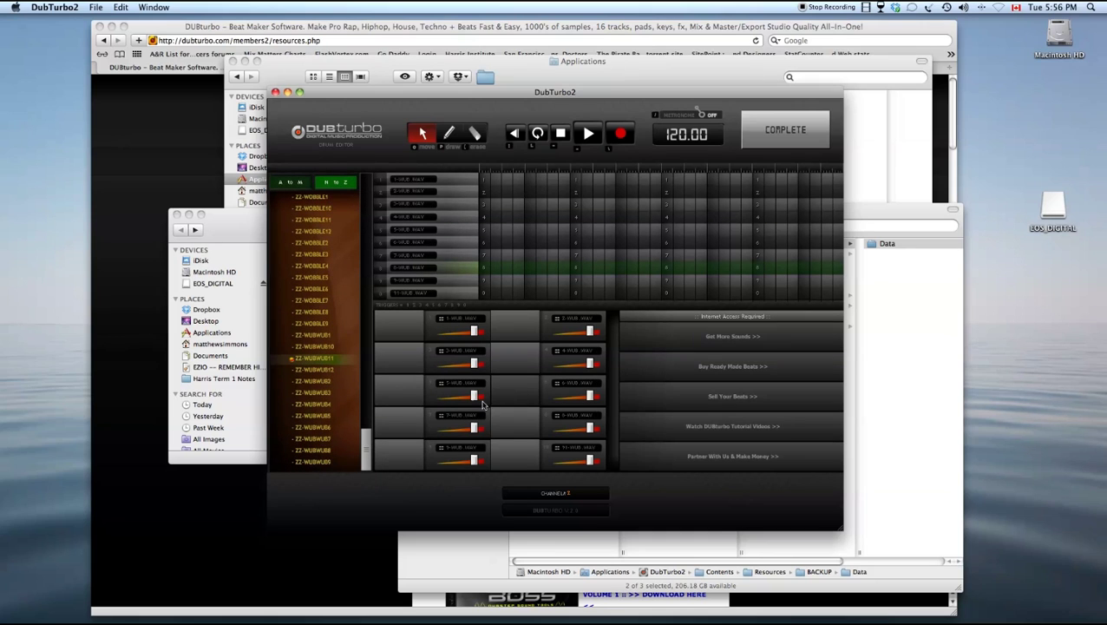
click(502, 394)
click(514, 429)
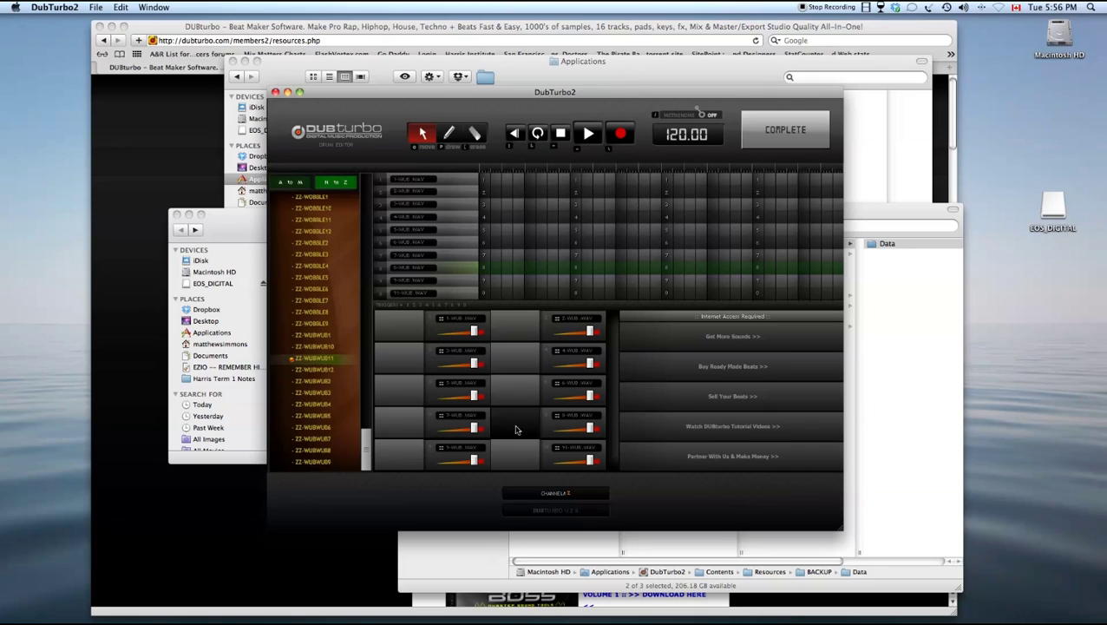
click(523, 455)
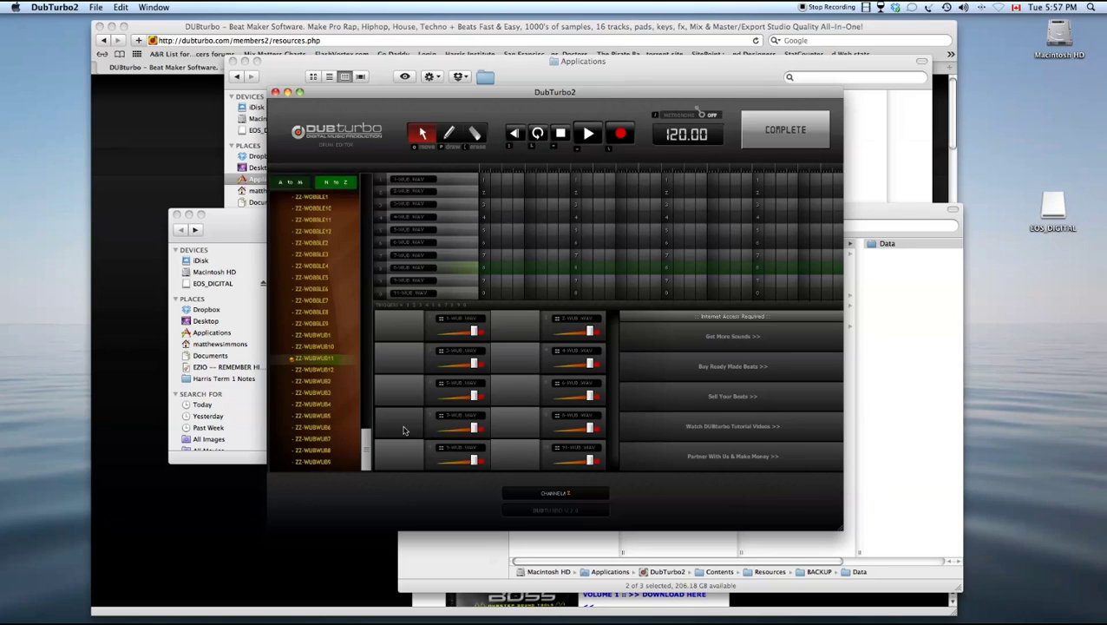
click(403, 430)
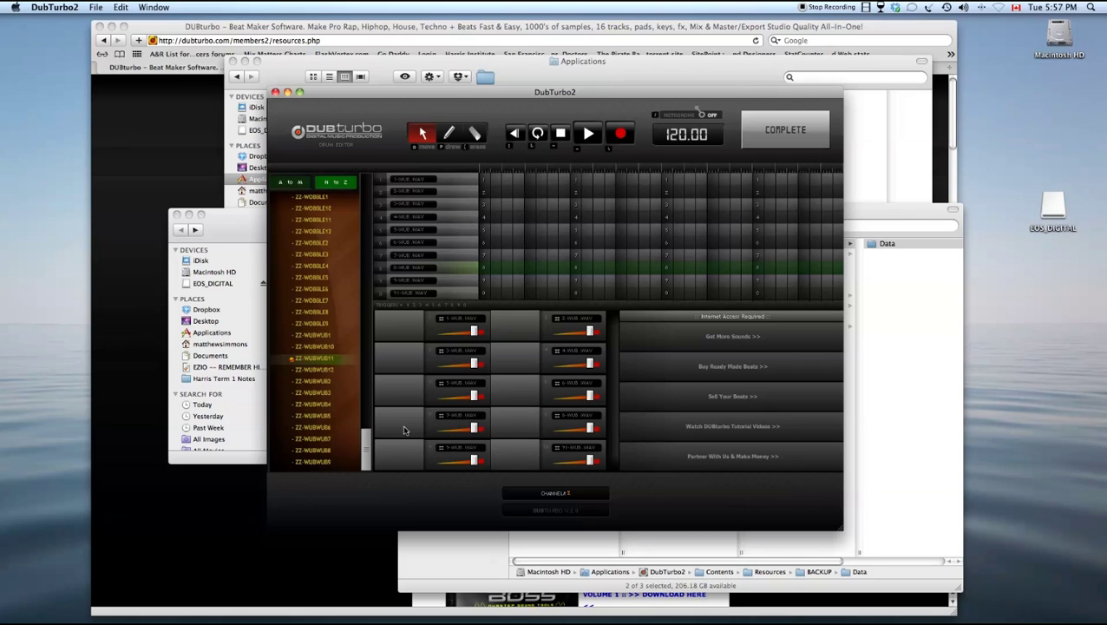
click(415, 327)
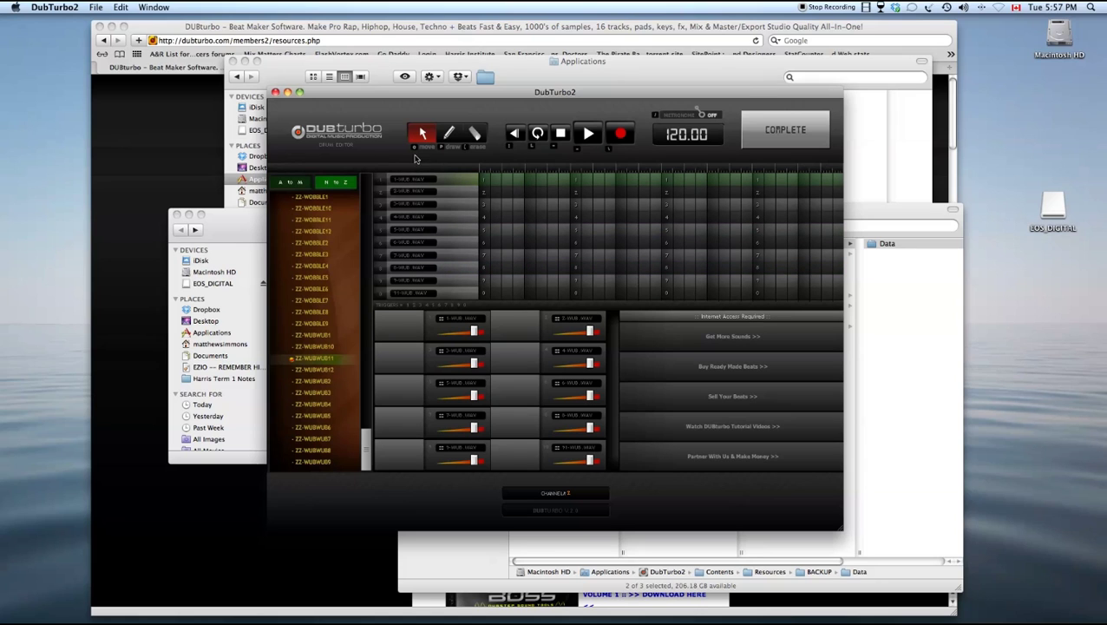
click(785, 130)
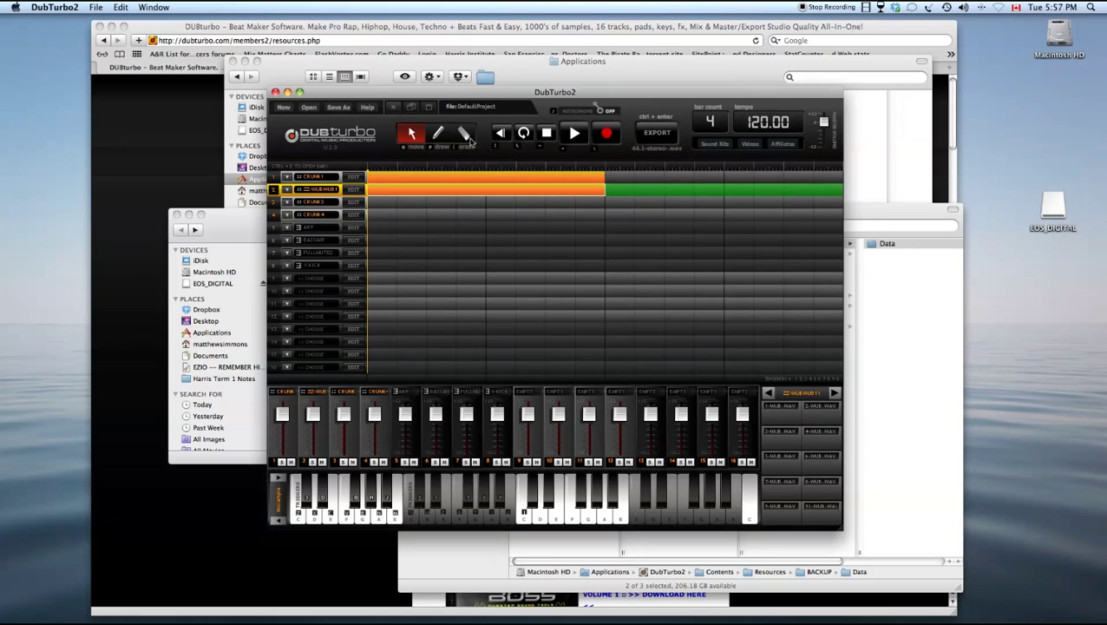
click(447, 138)
Draw a two-bar pattern on track 5 and load the SPAN1 key sound from N–Z.
drag(383, 232, 614, 242)
click(358, 228)
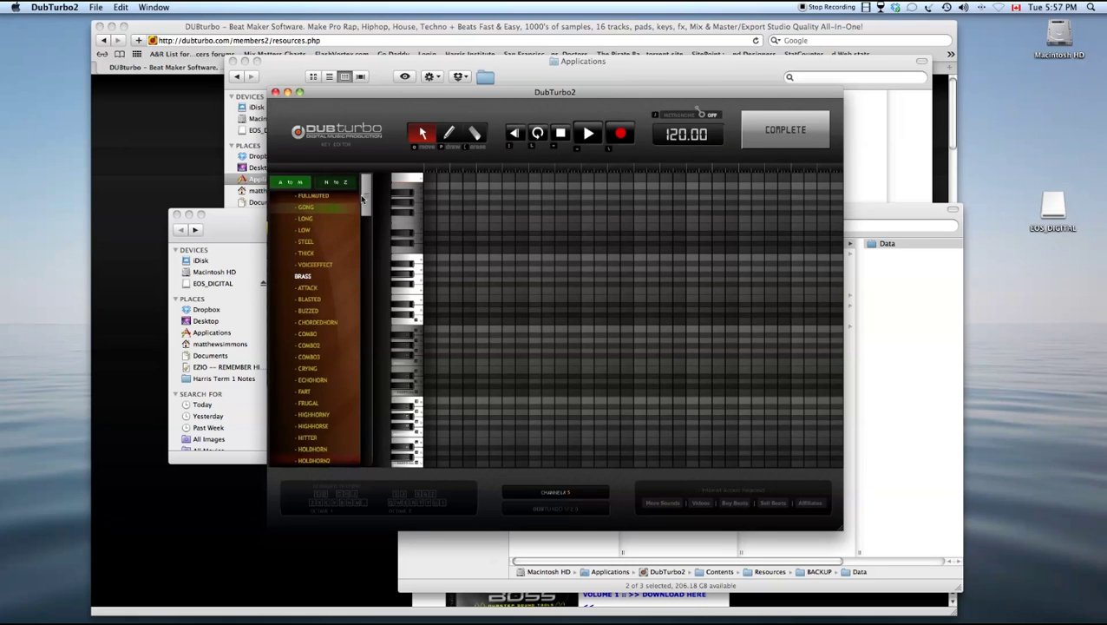
click(340, 182)
drag(369, 209, 369, 437)
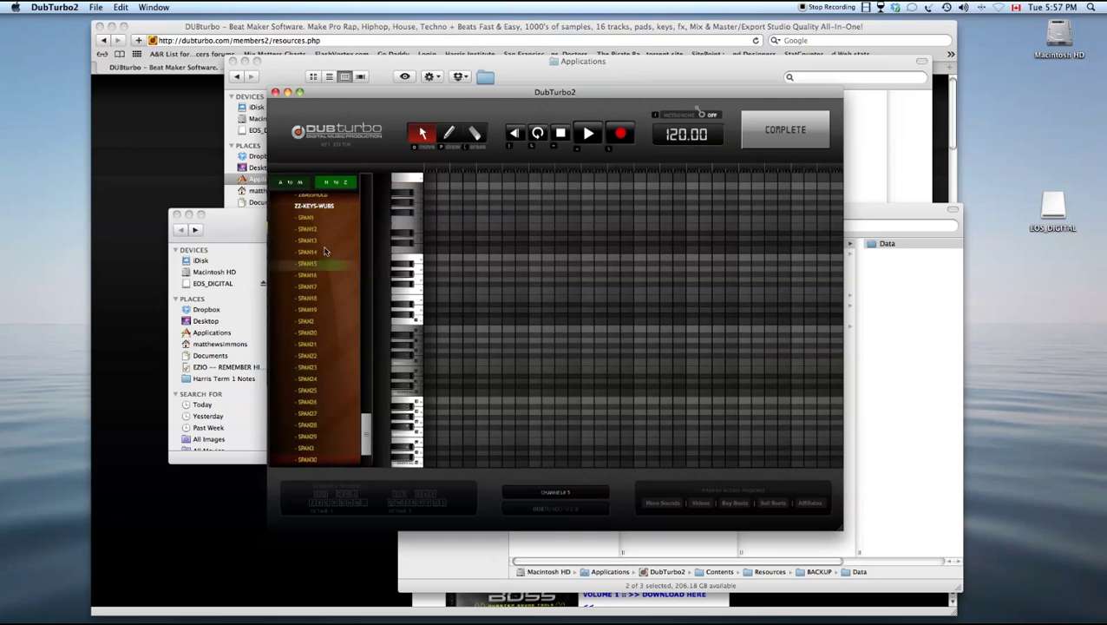
click(315, 219)
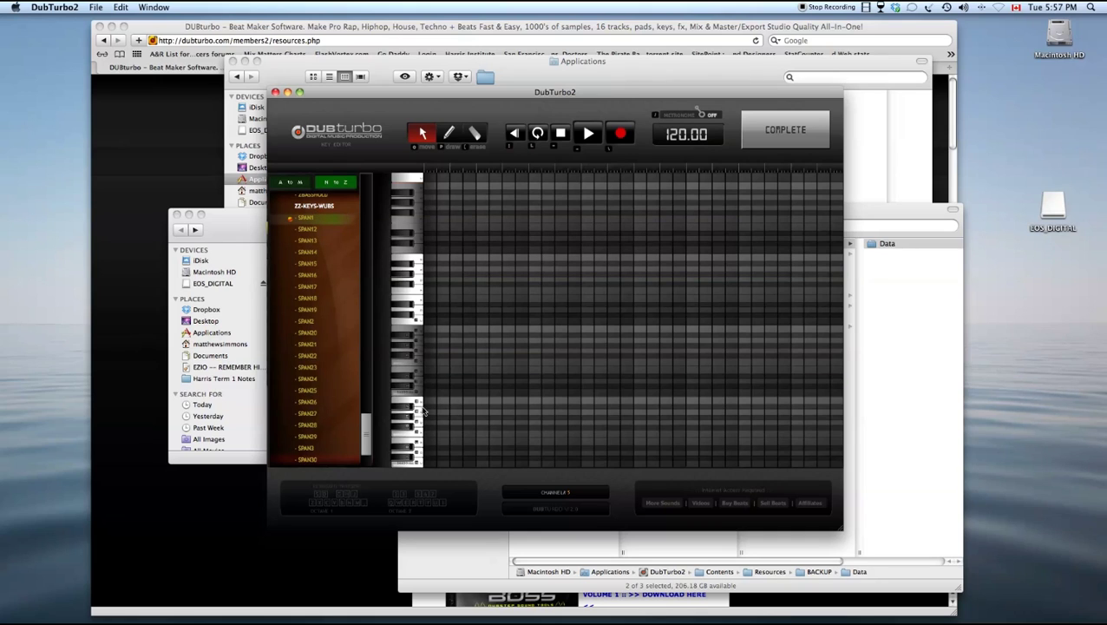
Settle on the SPAN3 key sound for track 5 and reopen track 2's drum editor.
key(Down)
key(Down)
key(Down)
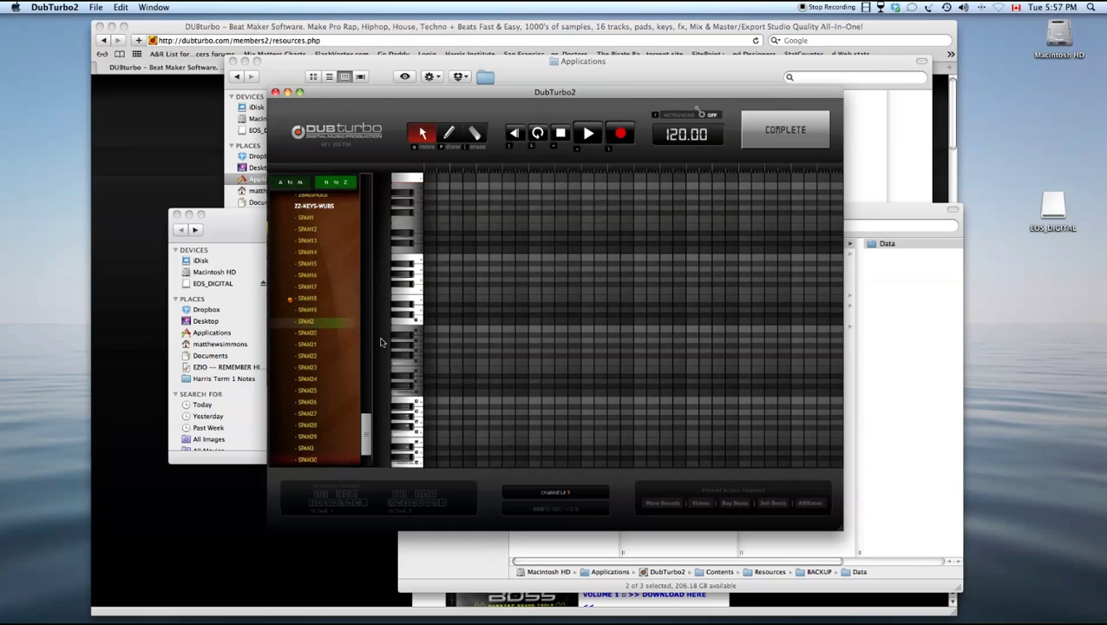
key(Down)
key(Down)
key(Down)
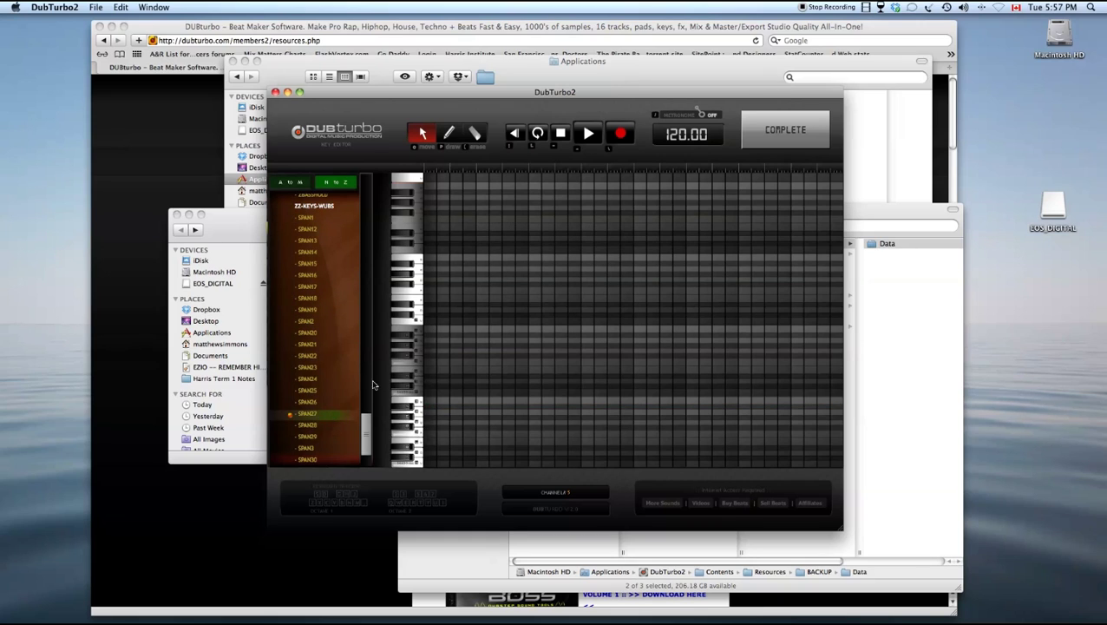
key(Down)
key(Down)
key(Down)
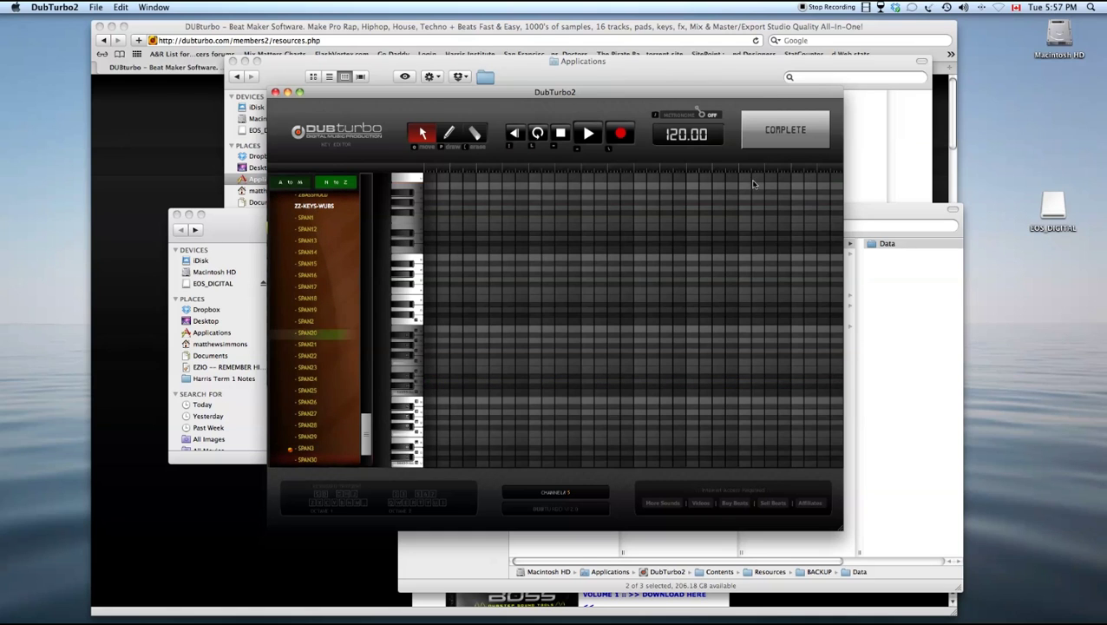
click(763, 134)
click(373, 195)
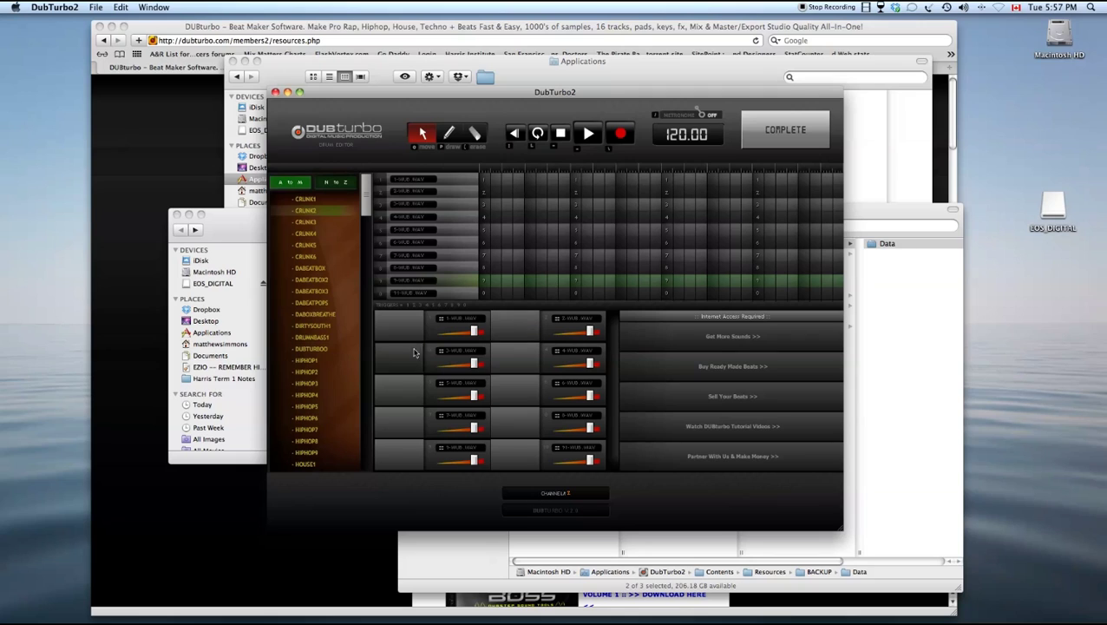
Audition track 2's drum pads, pick the HIPHOP8 kit, and close the drum editor.
click(516, 399)
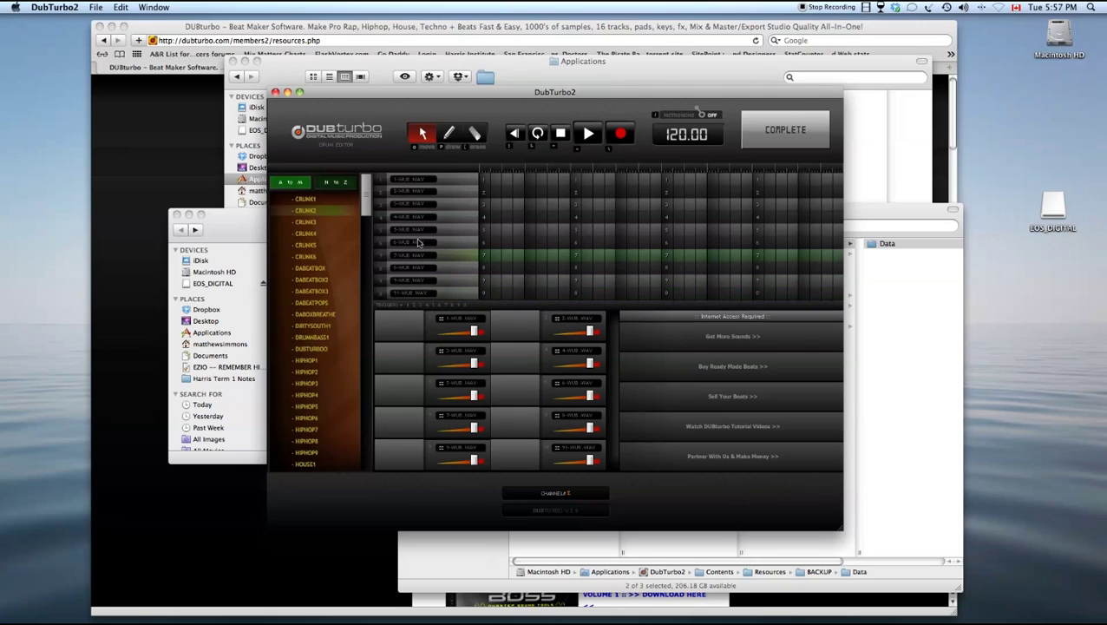
click(402, 330)
click(410, 334)
click(533, 341)
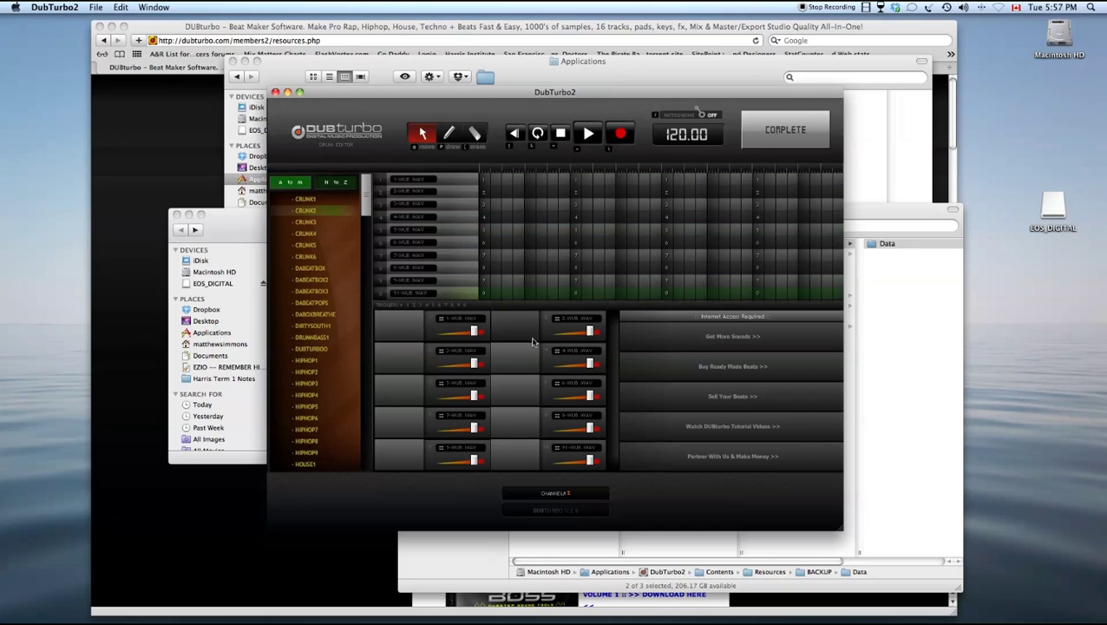
click(528, 334)
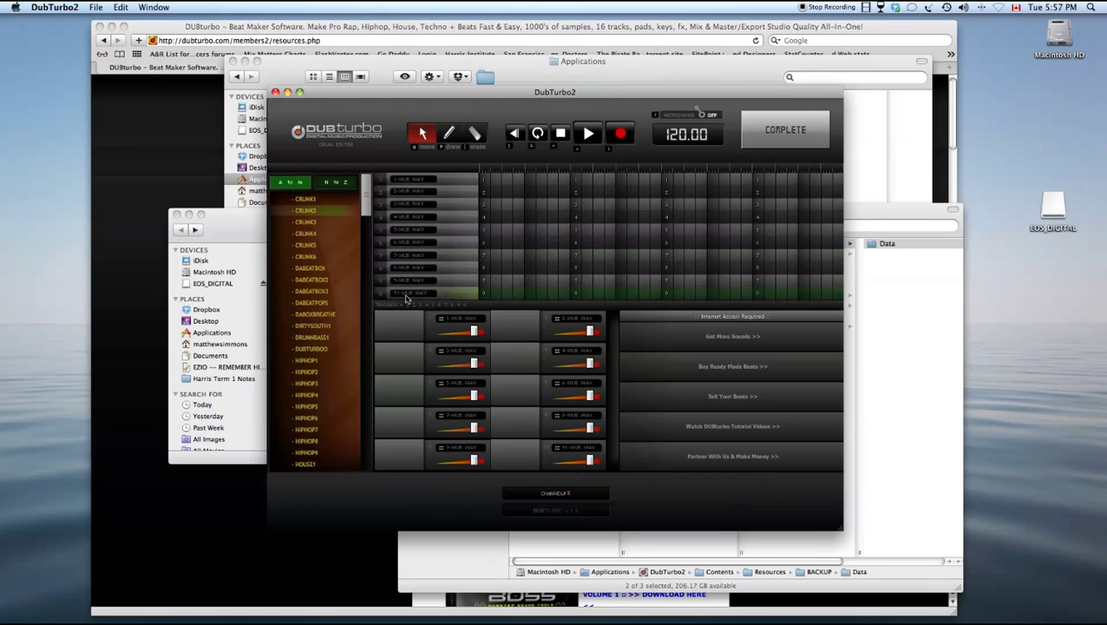
click(321, 441)
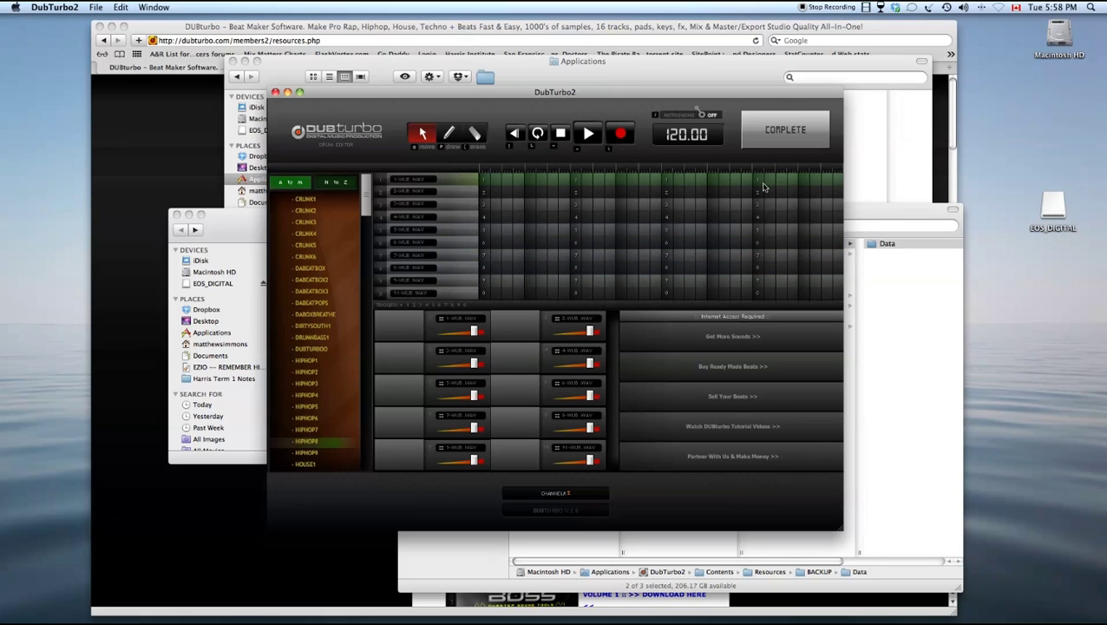
click(795, 134)
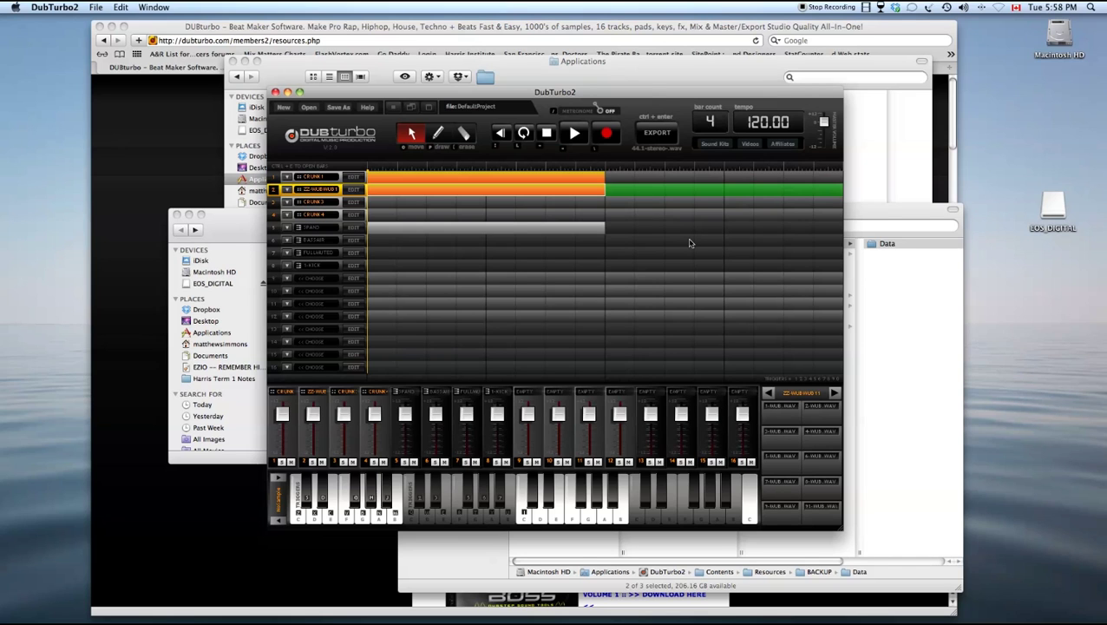
Shift the DubTurbo window left, bring Finder's Data window forward, then DubTurbo again.
drag(649, 93, 579, 102)
click(827, 209)
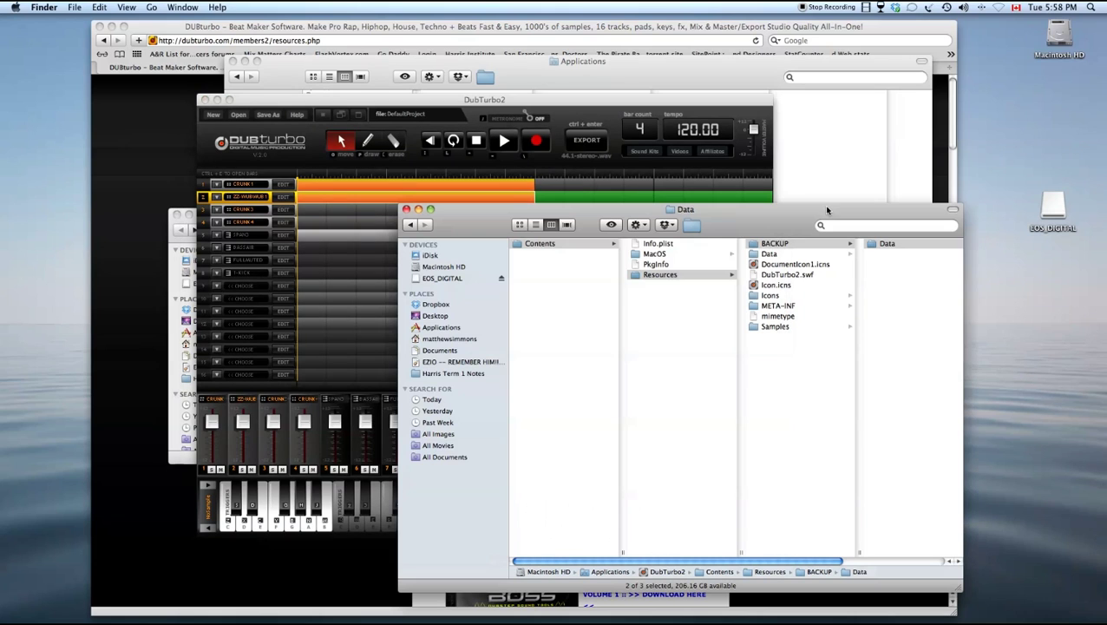
drag(621, 100, 696, 113)
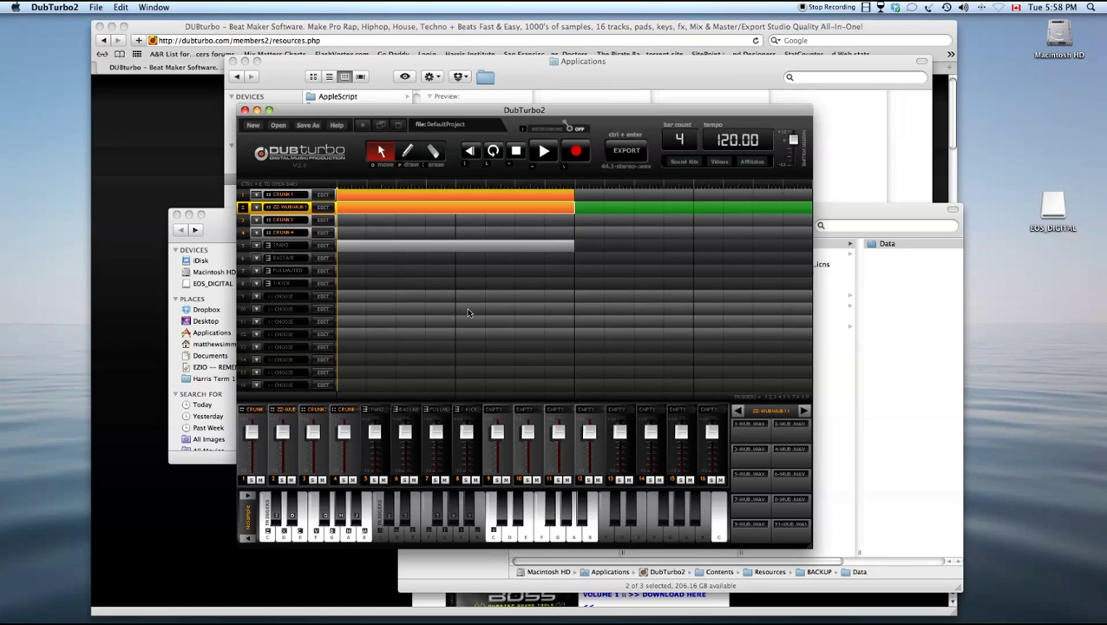
In Finder, browse Samples > Keys and the Drums > Crunk3 kit, then return to Keys.
click(926, 306)
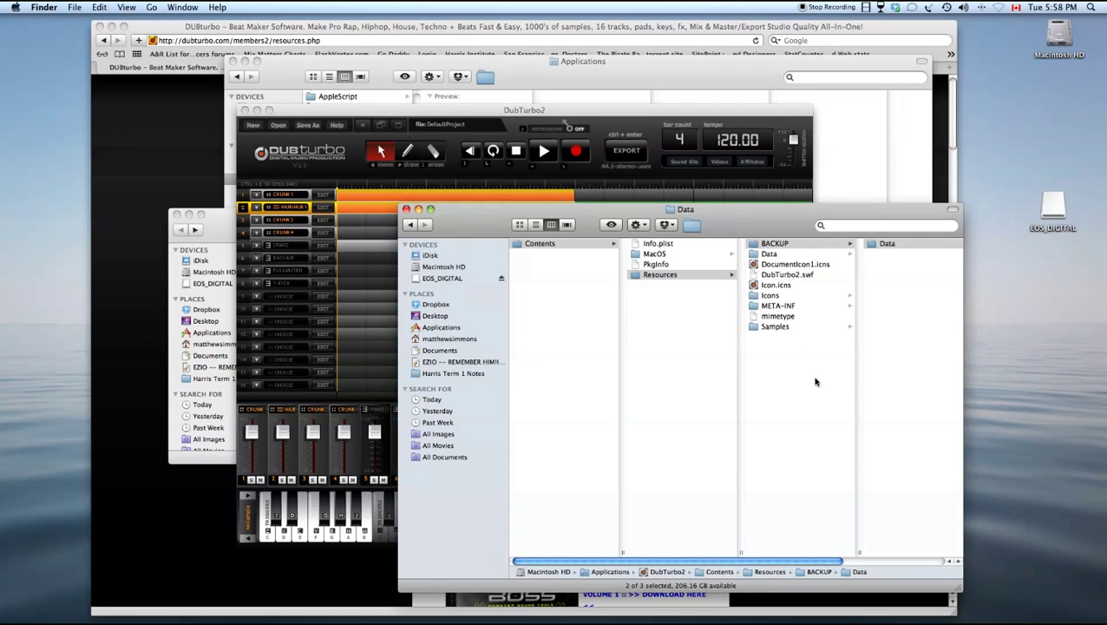
click(753, 328)
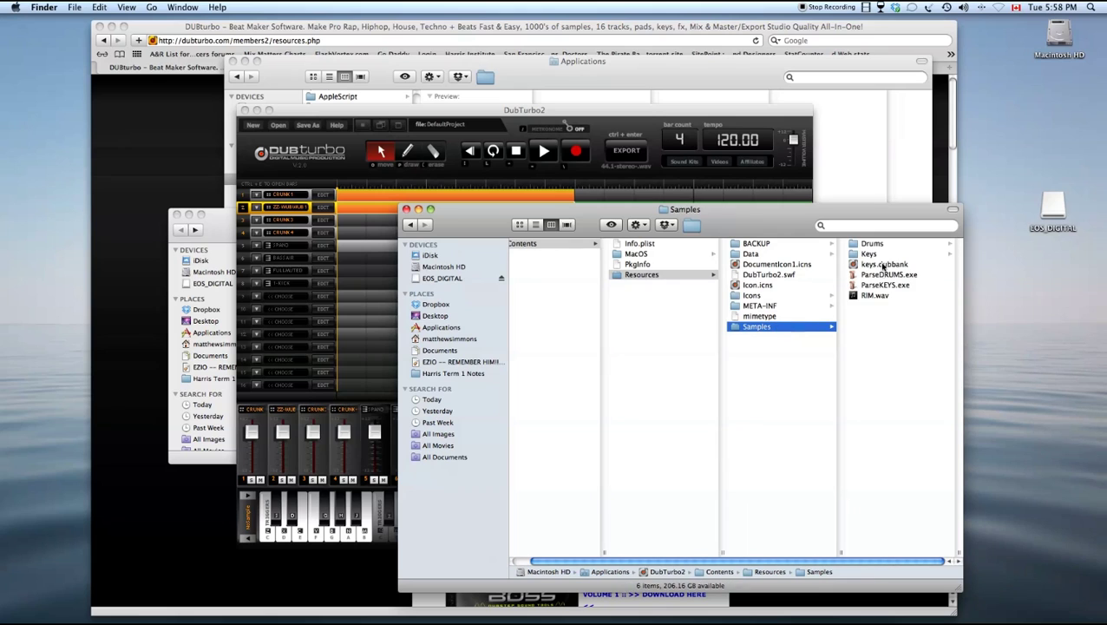
click(868, 254)
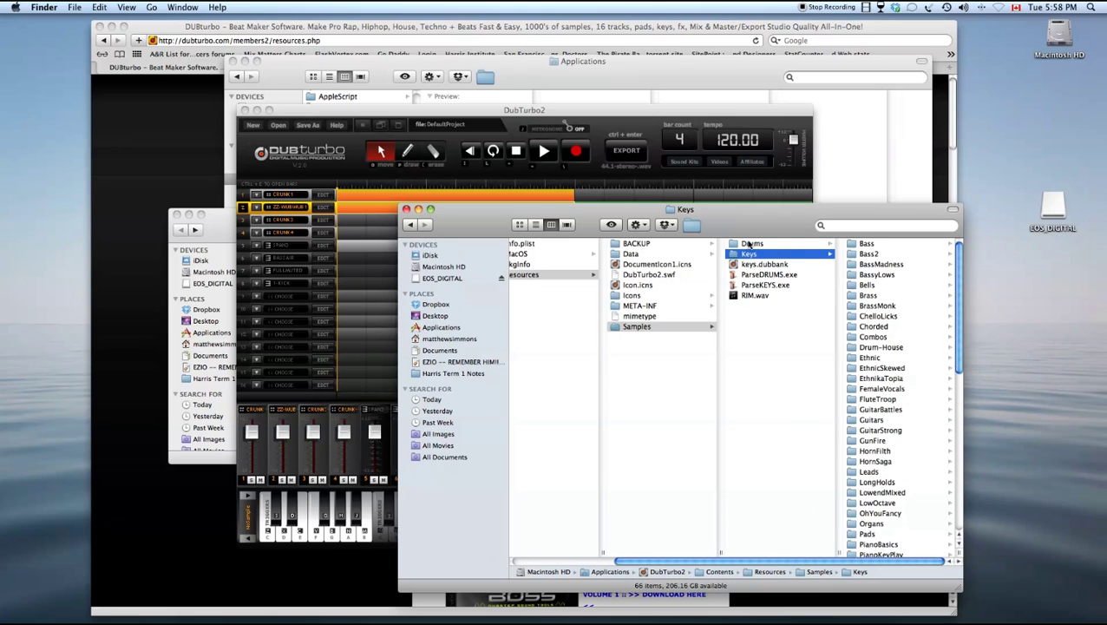
click(749, 245)
click(876, 265)
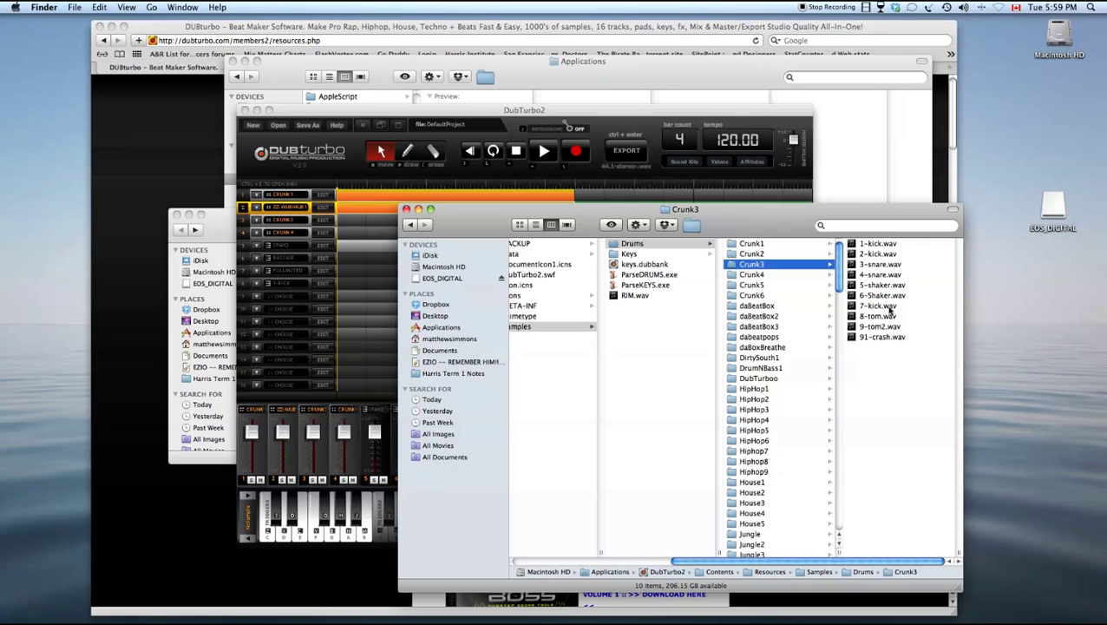
click(651, 255)
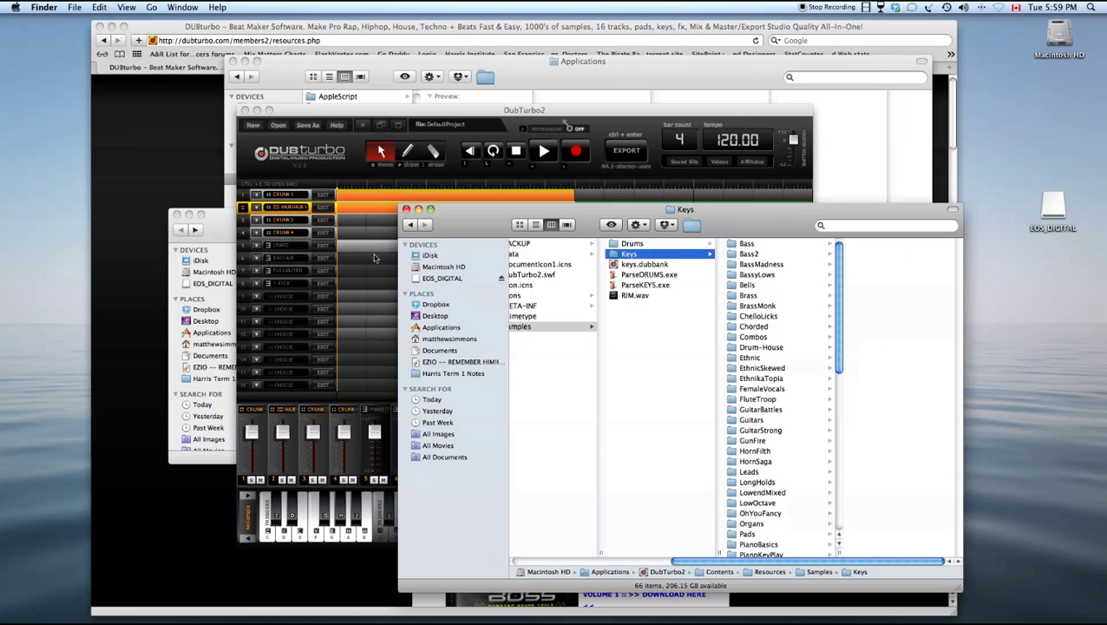
Bring DubTurbo 2 forward and select track 7, FULLAUTED.
click(375, 258)
click(367, 296)
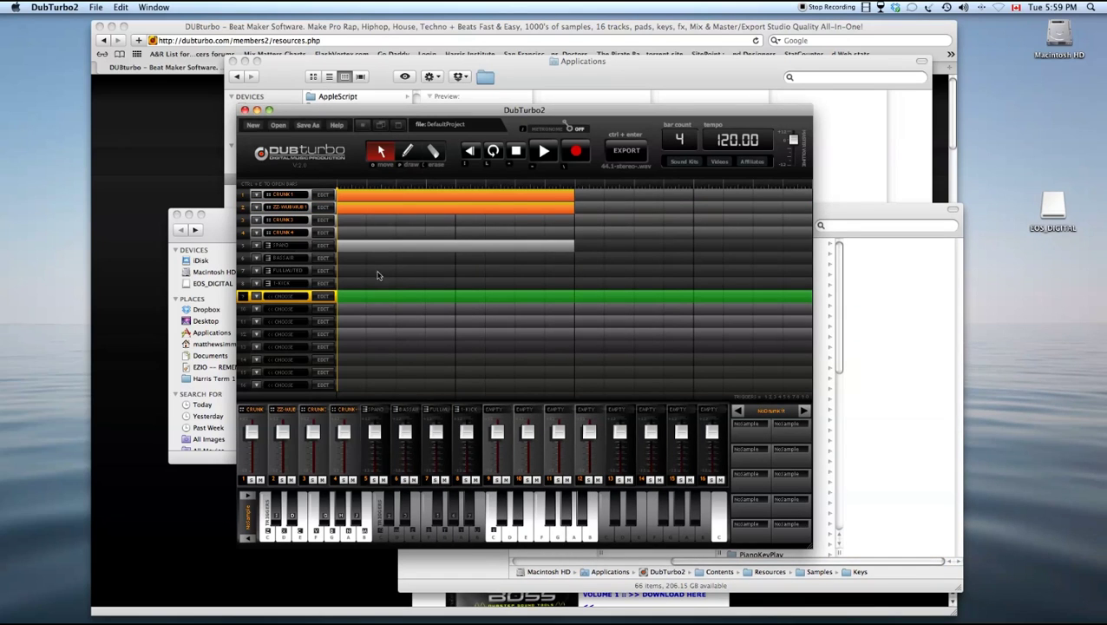
click(378, 274)
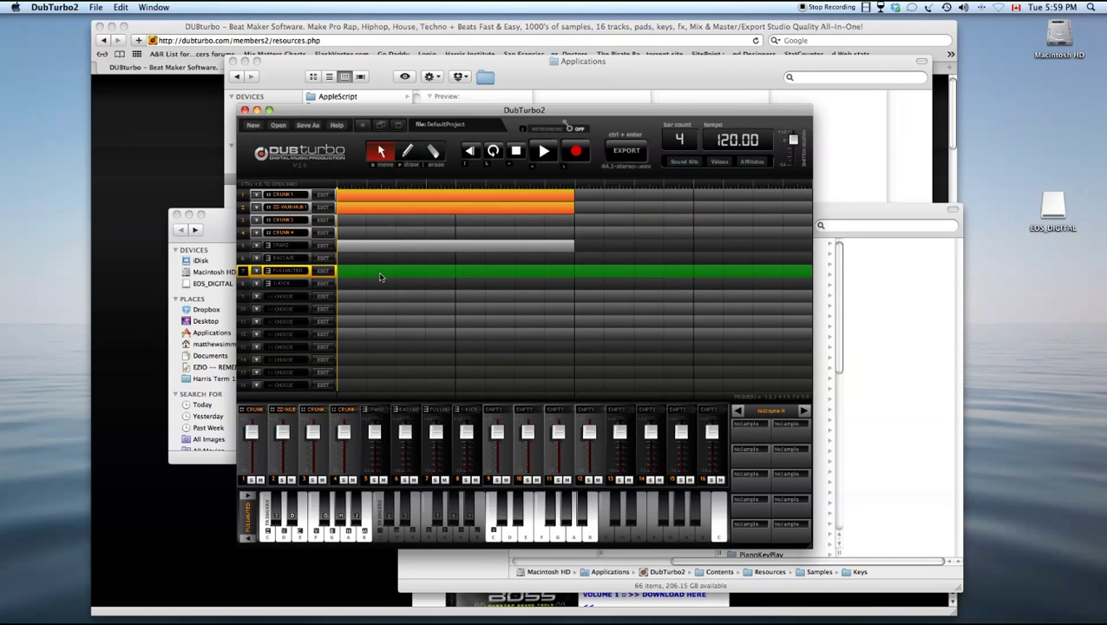